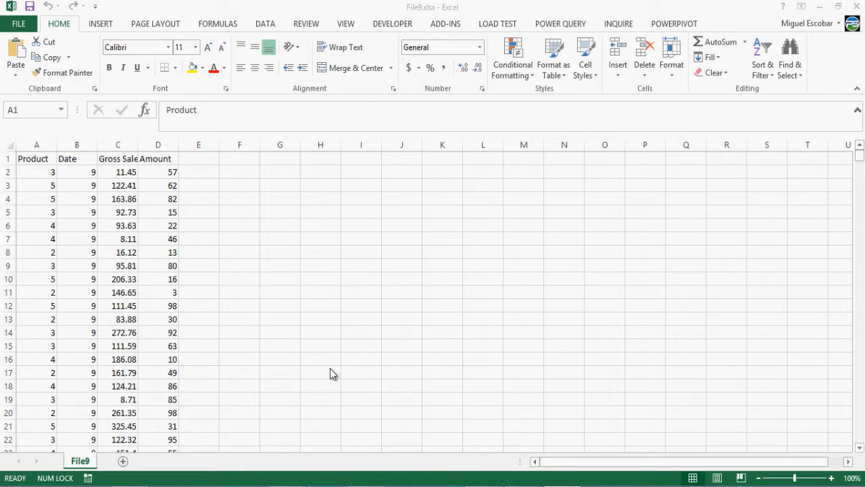
Step: Examine the Date column and data layout in the File9 and File8 workbooks, ending back in File9
click(146, 253)
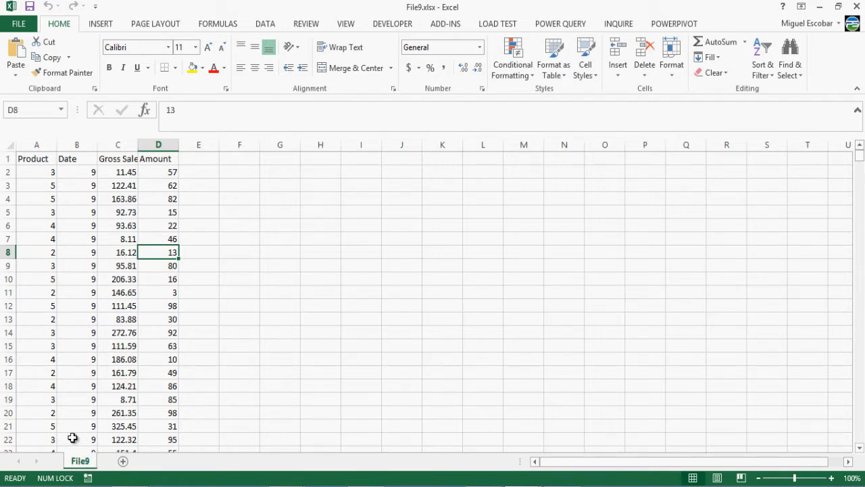
click(35, 160)
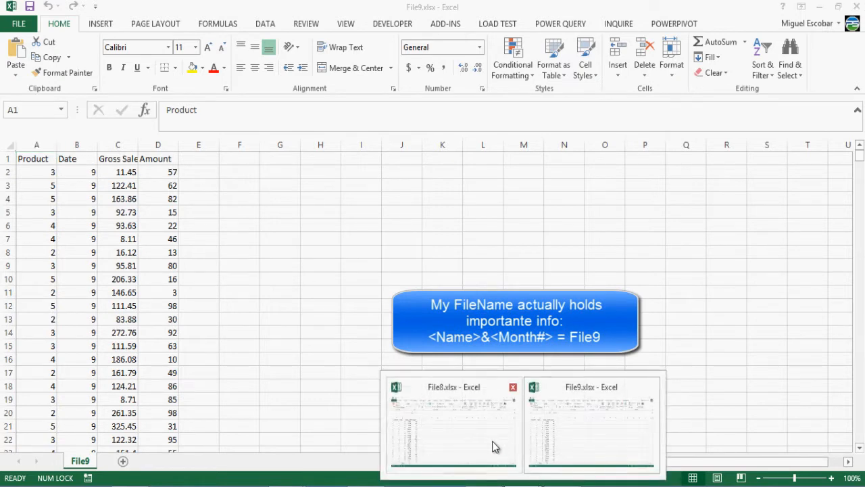
click(487, 439)
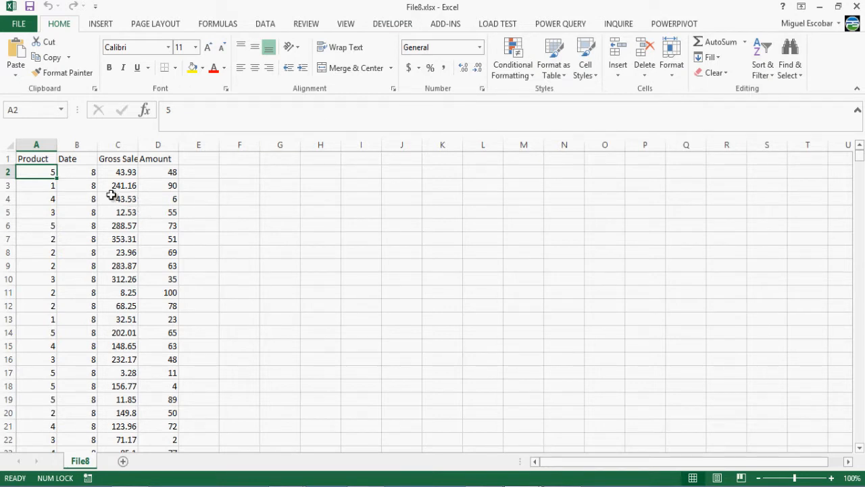
click(85, 171)
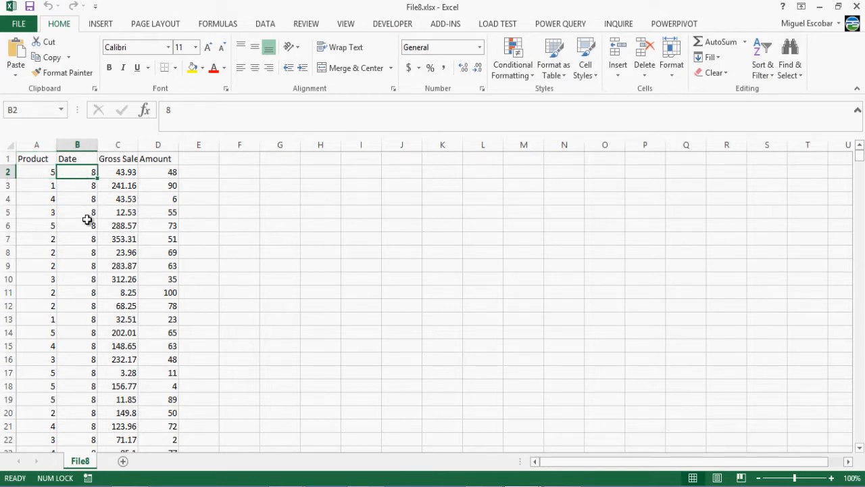
click(87, 224)
click(81, 173)
click(139, 199)
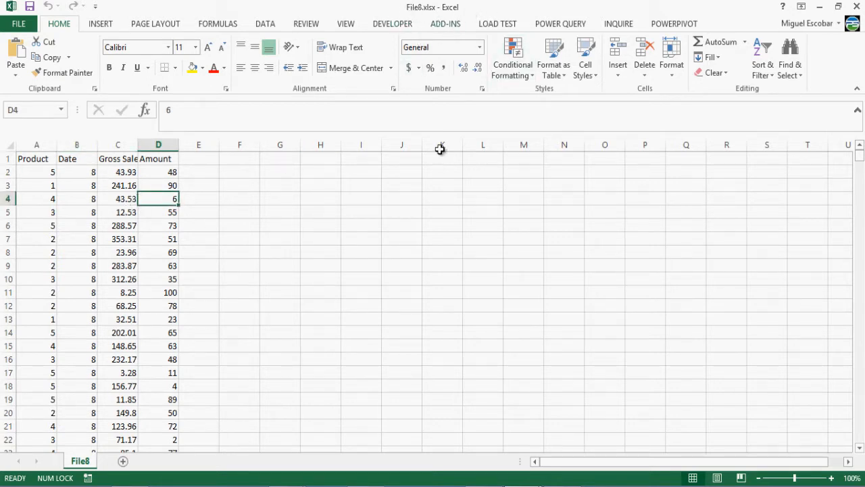
click(94, 172)
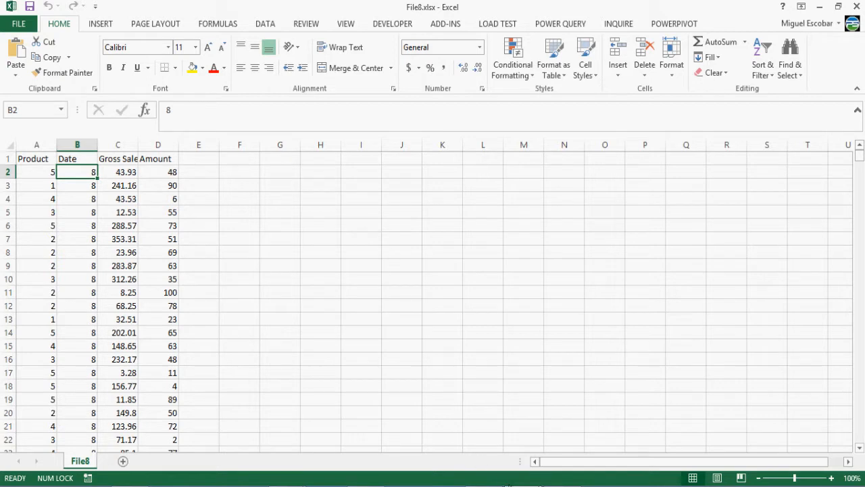
click(533, 464)
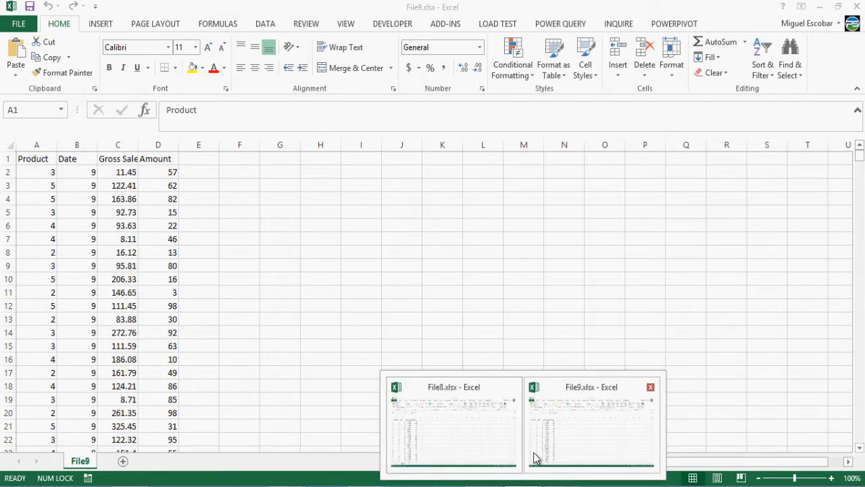
Step: Create a new blank workbook and select a cell on its empty sheet
click(20, 25)
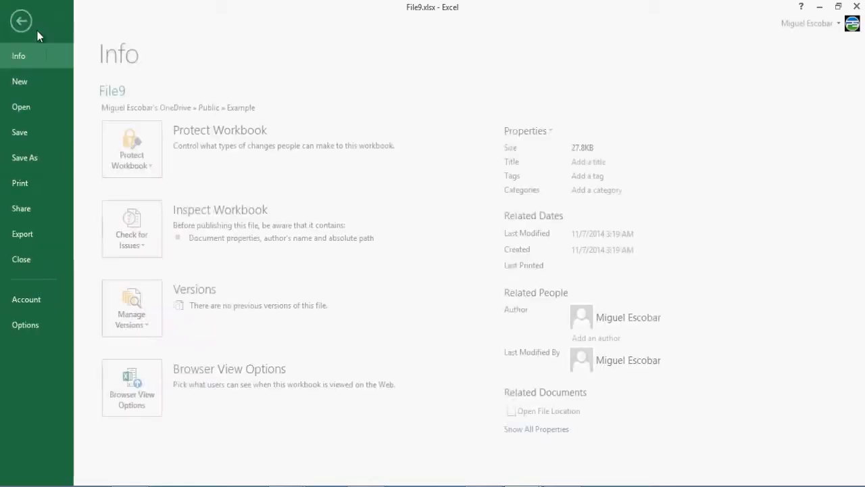
click(44, 85)
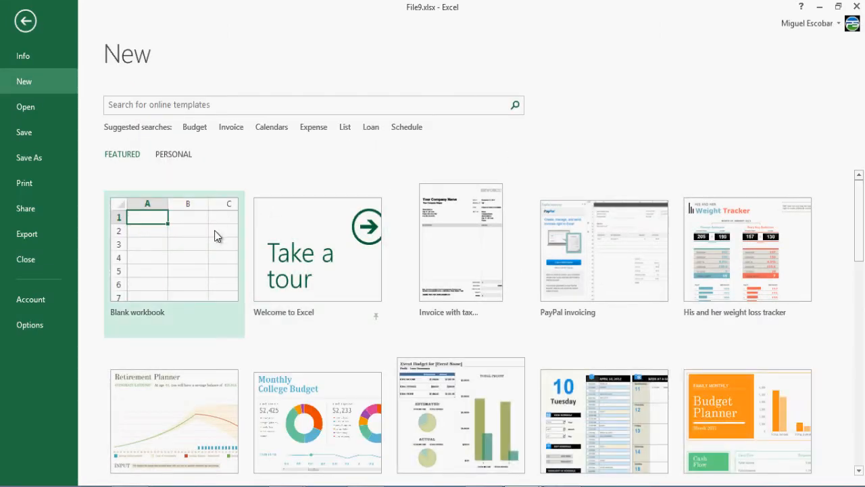
click(214, 231)
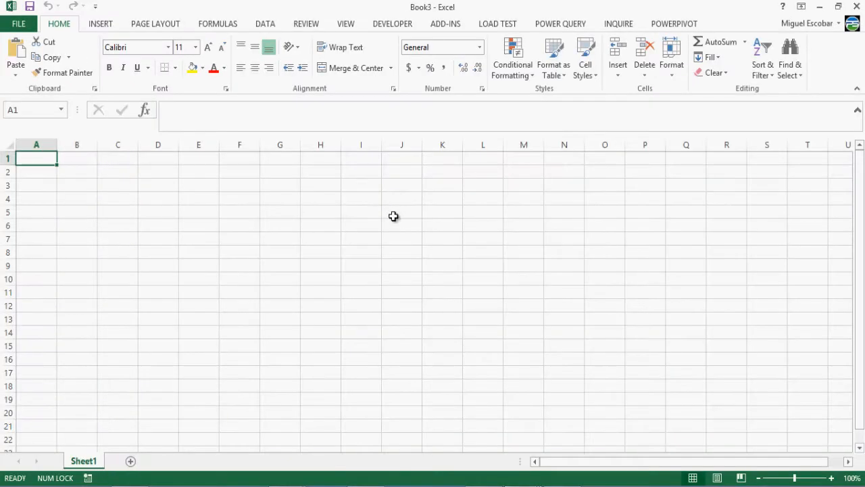
click(398, 213)
Step: Connect to the workbook File7.xlsx in the Example folder as a Power Query Excel source, keeping the workbook window maximized
click(575, 29)
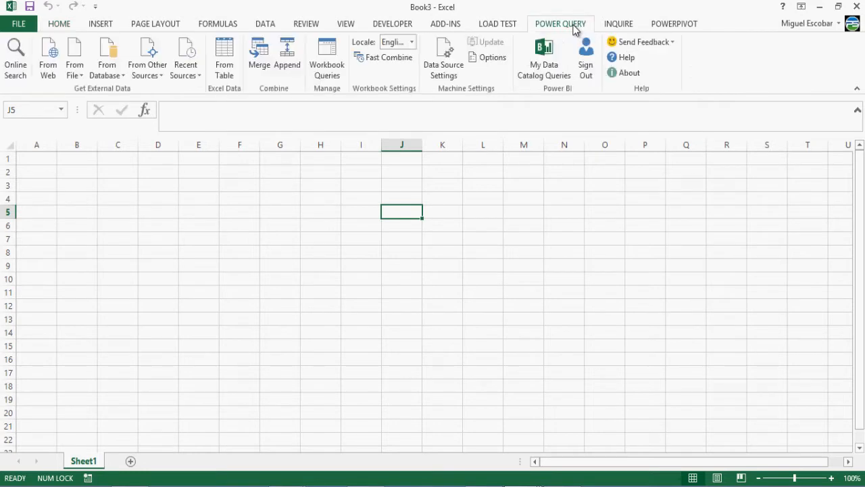
click(72, 75)
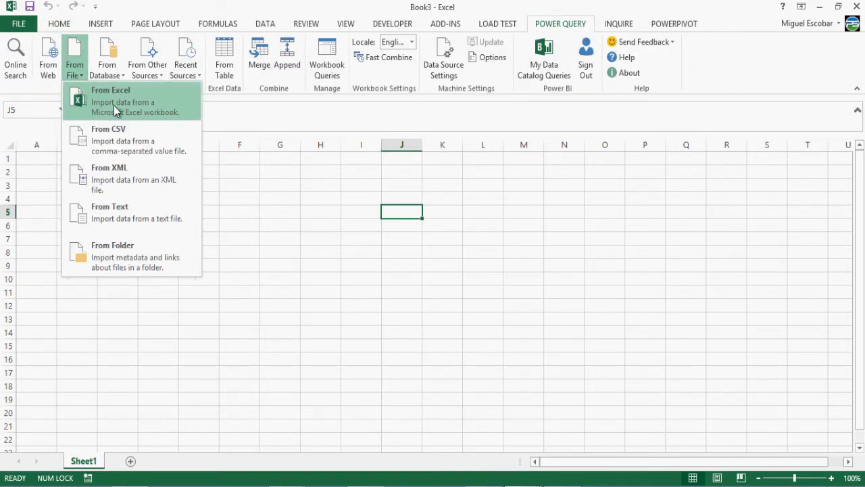
click(113, 105)
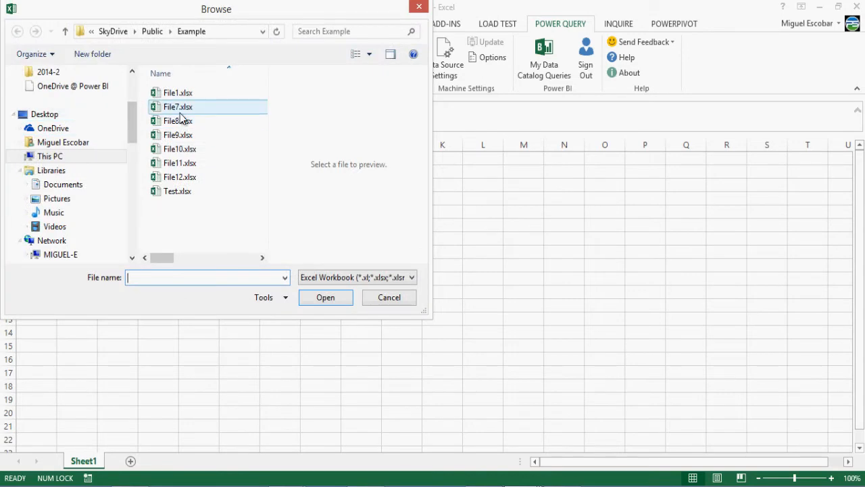
double_click(186, 106)
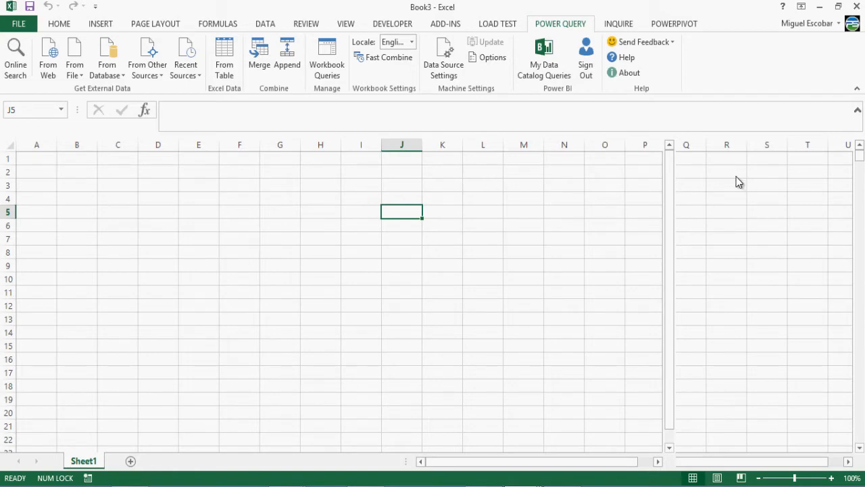
drag(702, 10, 340, 56)
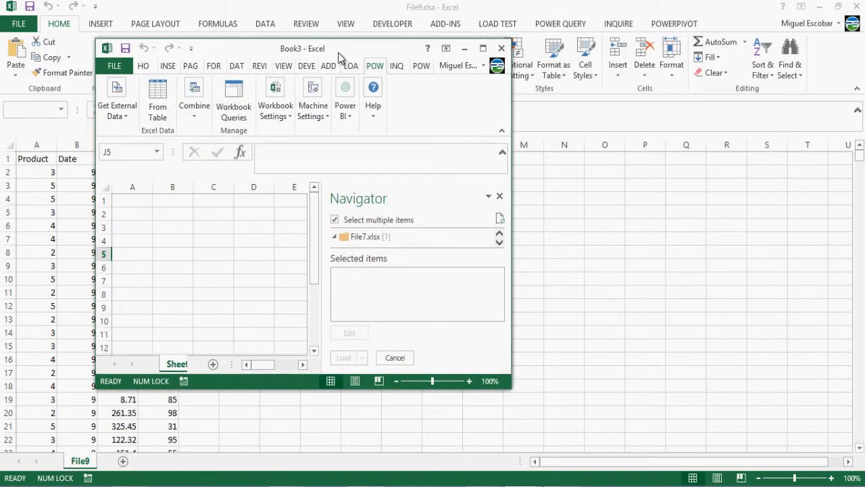
click(484, 49)
Step: Turn off multiple item selection for the File7.xlsx source and open its File7 sheet in the Query Editor
mouse_move(729, 223)
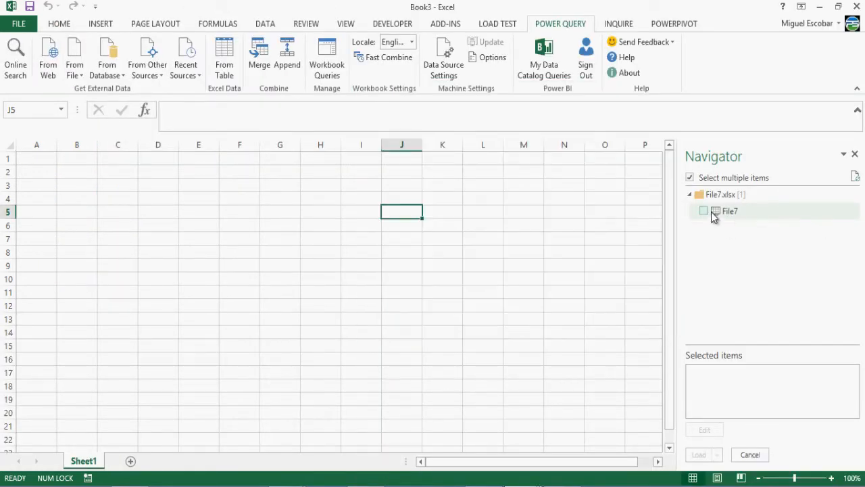
click(715, 212)
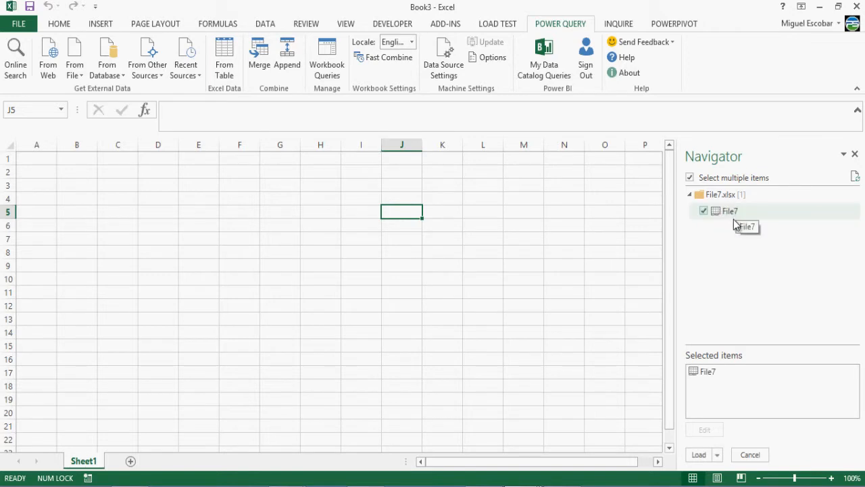
click(719, 454)
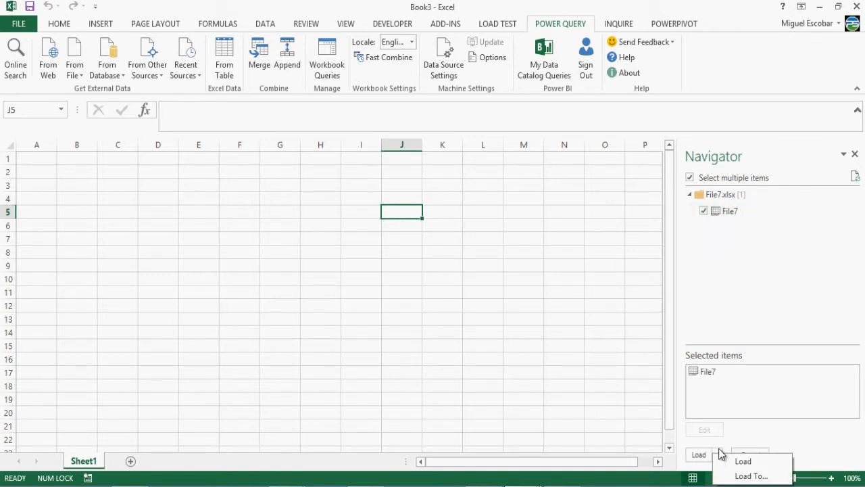
click(722, 429)
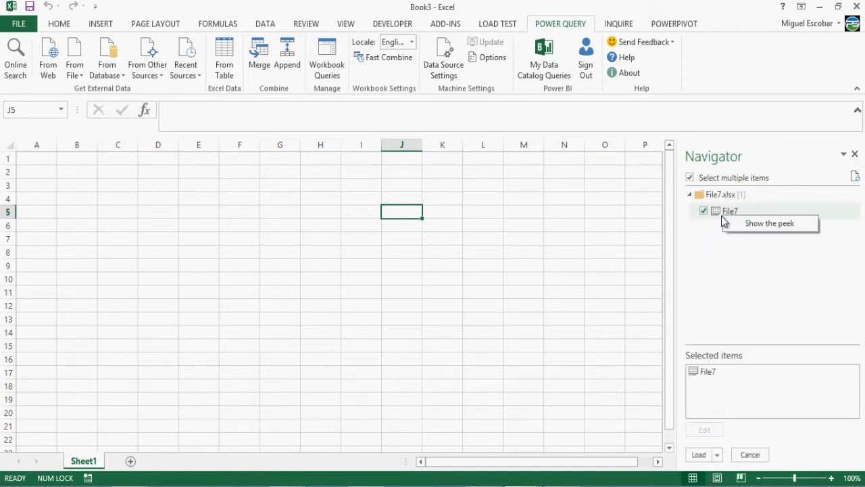
click(690, 177)
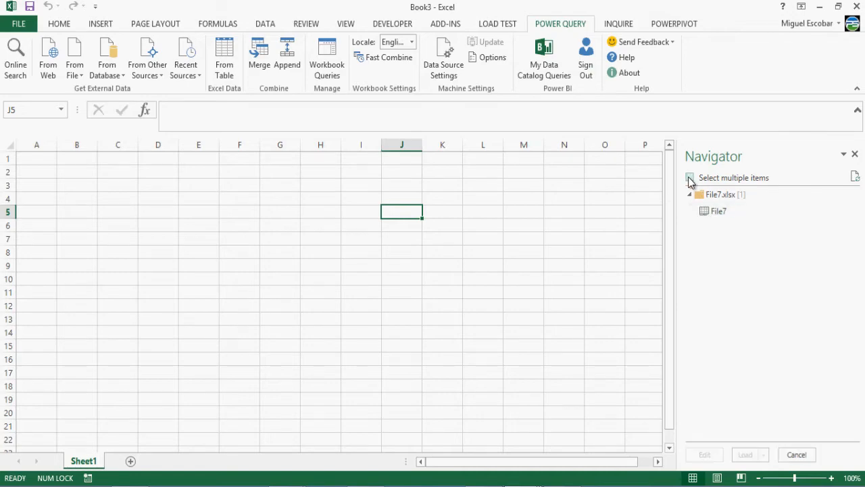
right_click(709, 215)
click(719, 222)
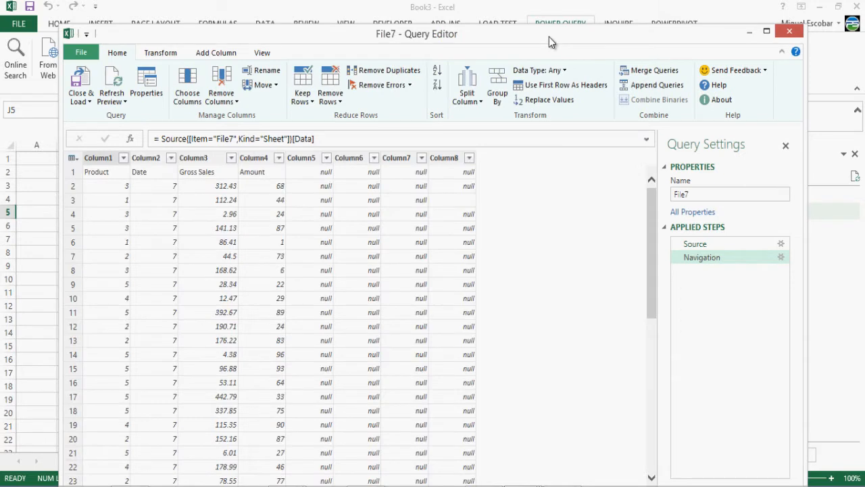
Step: Promote the first row of the File7 query to column headers
drag(549, 37, 556, 16)
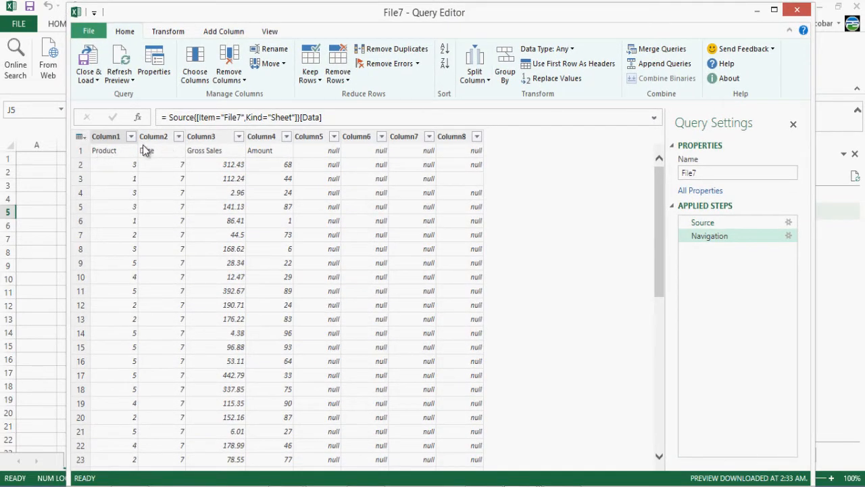
click(80, 136)
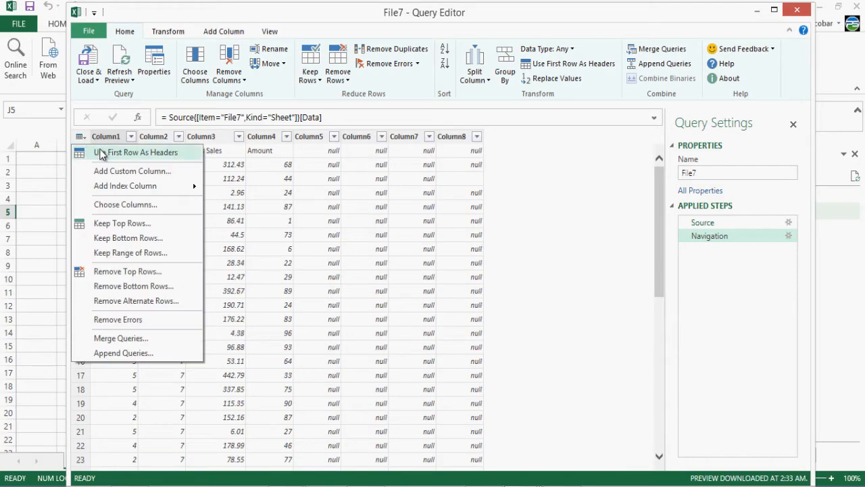
click(103, 152)
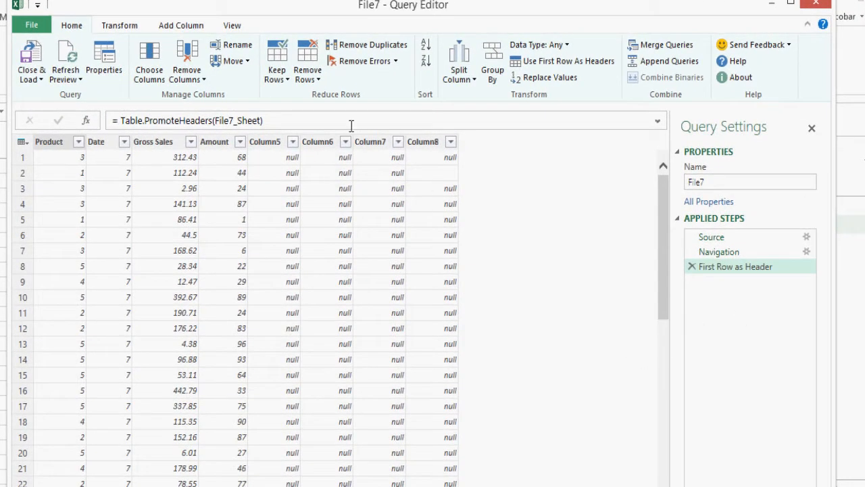
Step: Open the File7 query's M code in the Advanced Editor and review its file path, sheet reference and header promotion
click(230, 27)
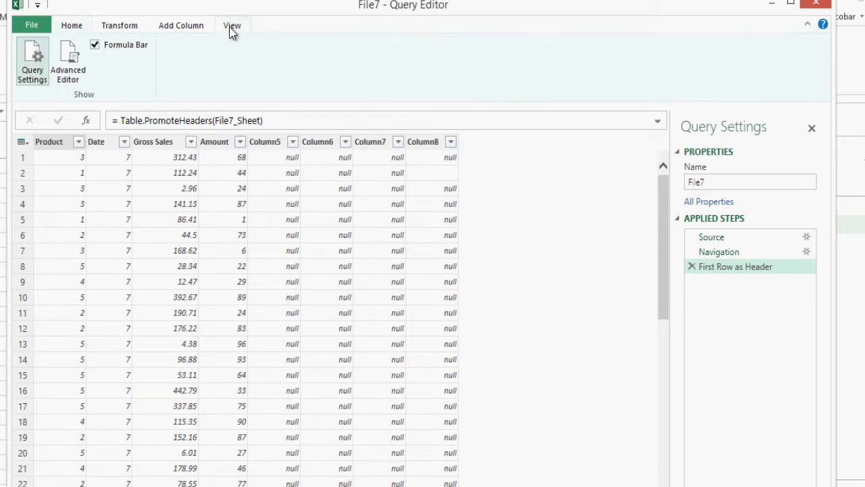
click(78, 72)
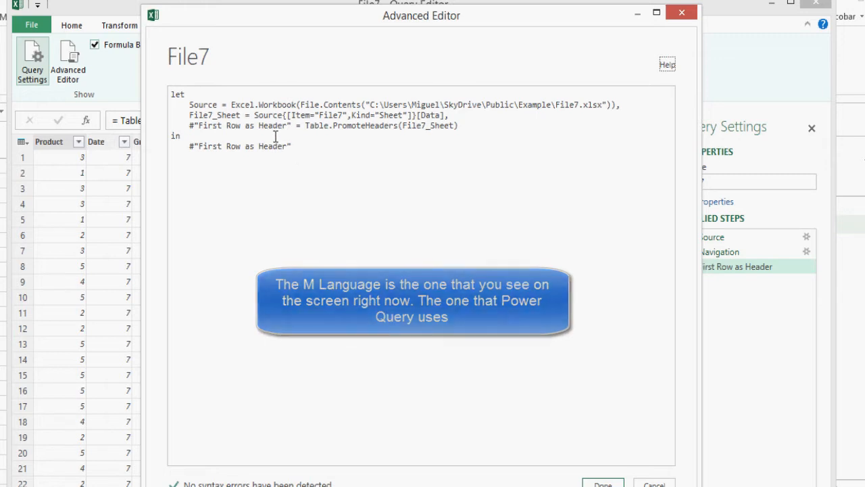
click(371, 106)
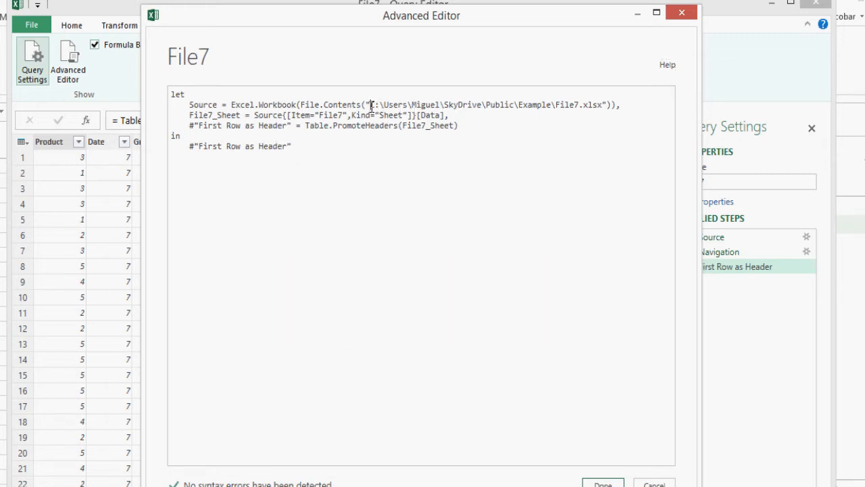
drag(362, 105, 615, 105)
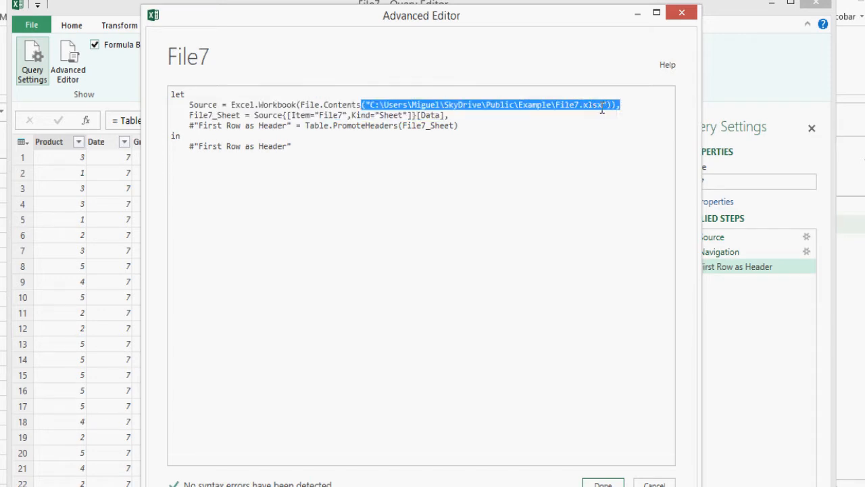
click(559, 116)
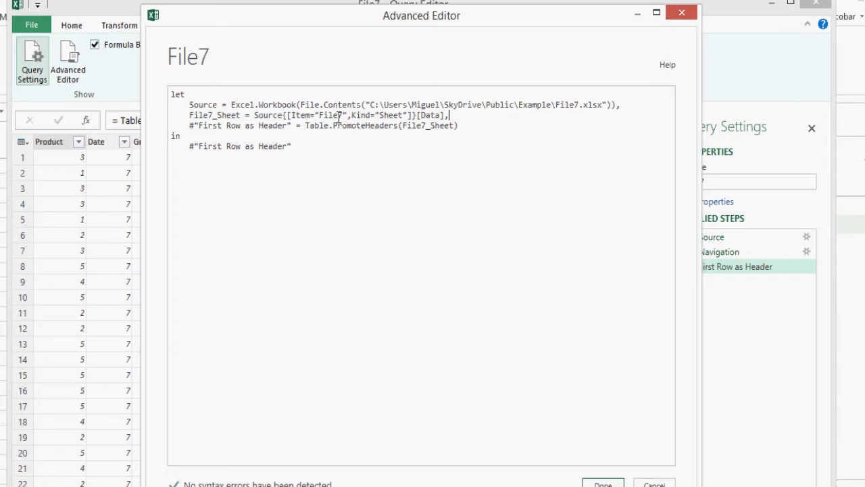
double_click(394, 116)
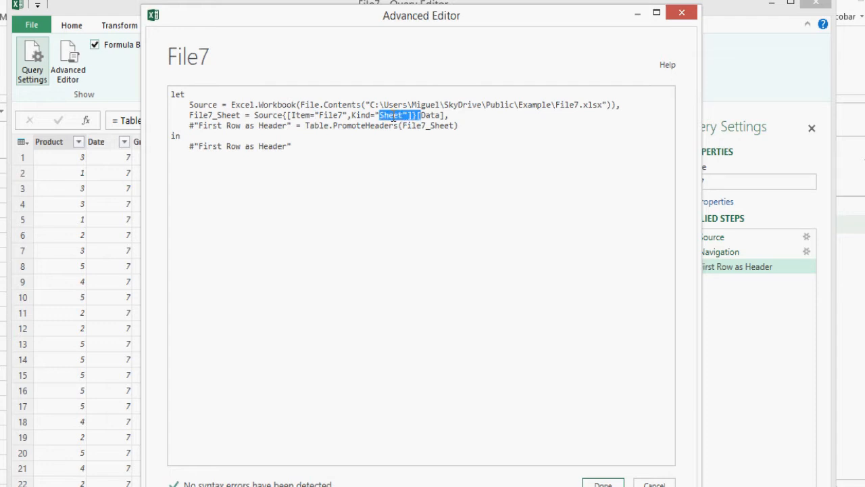
click(380, 126)
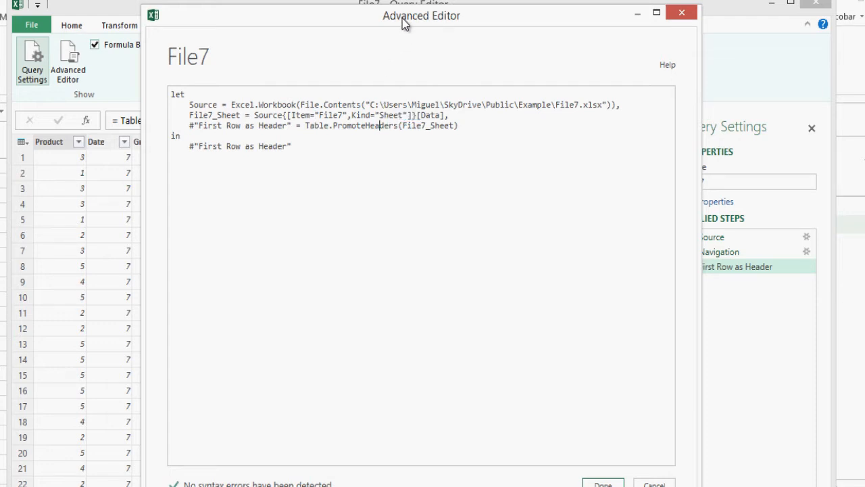
drag(402, 18, 494, 17)
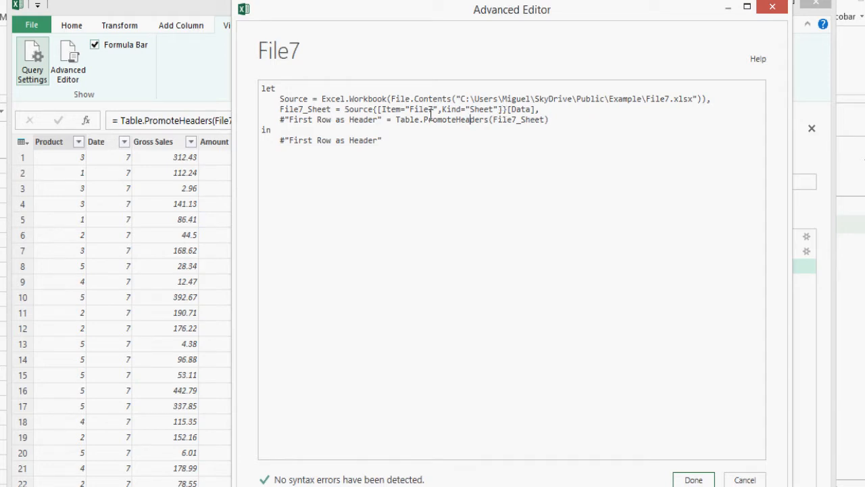
Step: Insert an outer let line above the existing File7 query code, leaving blank space before the original let
drag(415, 139, 265, 80)
click(263, 88)
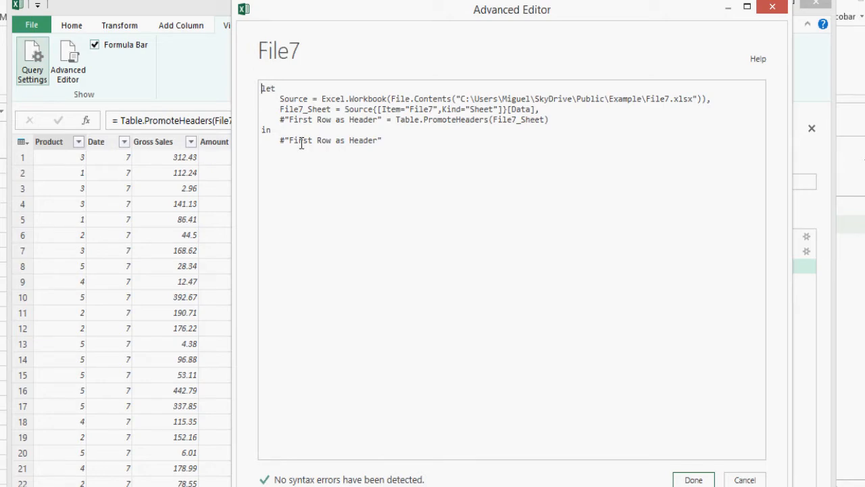
key(Return)
key(Return)
key(Up)
key(Up)
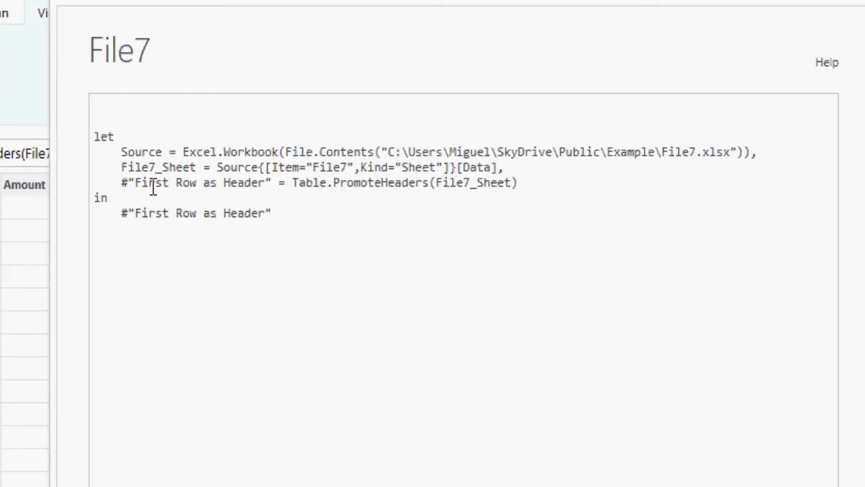
text(let)
key(Return)
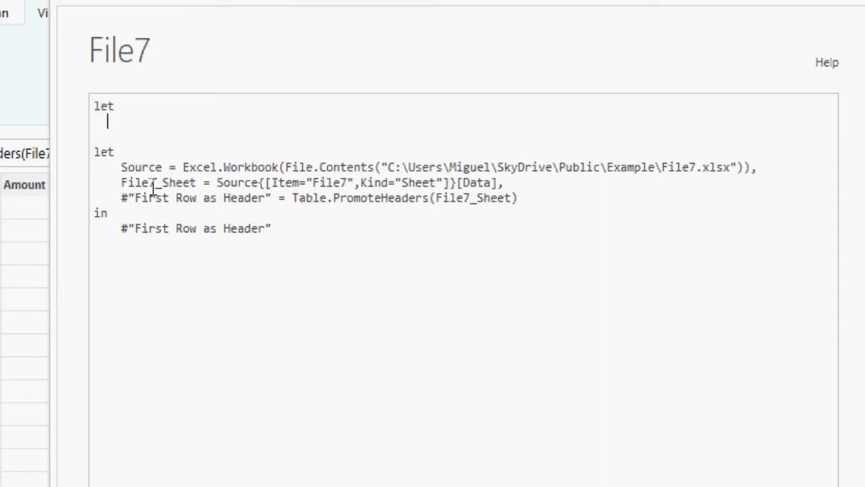
Step: Begin the definition of a variable named MyFunction under the outer let, followed by an equals sign
text(MyFucntio)
key(BackSpace)
key(BackSpace)
key(BackSpace)
key(BackSpace)
text(nction = *)
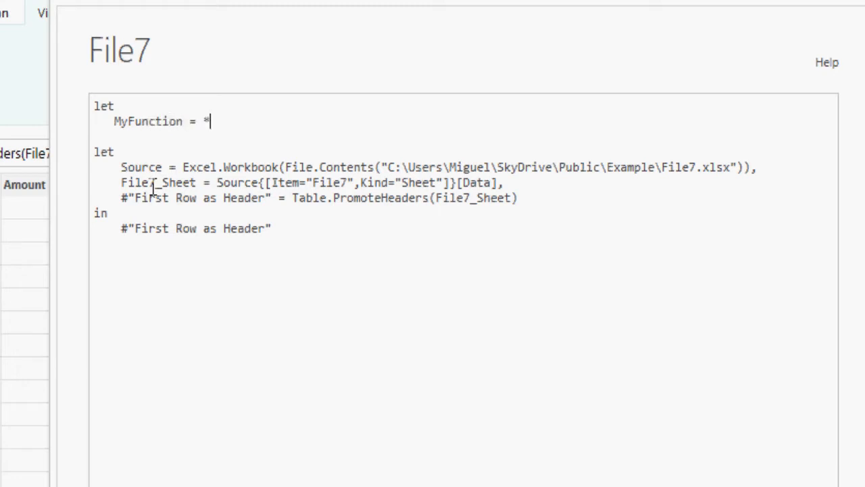
key(BackSpace)
Step: Give MyFunction the parameters (FilePath, SheetName) followed by the => operator
text(()
text(W)
key(BackSpace)
text(P)
key(BackSpace)
text(FilepP)
key(BackSpace)
key(BackSpace)
text(Path,)
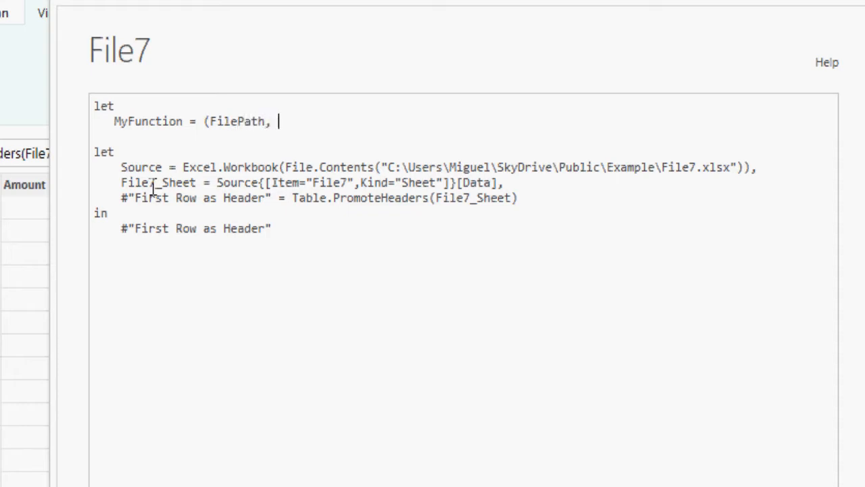
text( Sheetname))
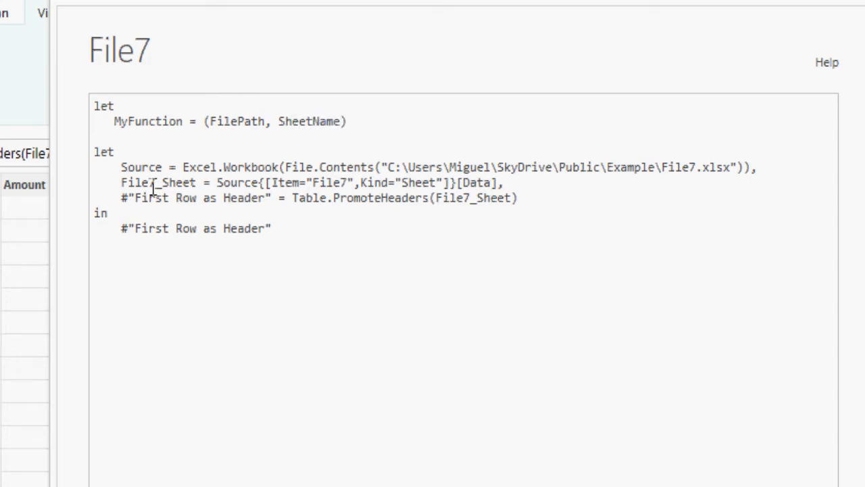
text( =>)
Step: Replace the hard-coded workbook path inside File.Contents in the Source line with the FilePath parameter
key(Down)
key(Down)
key(Down)
drag(210, 122, 260, 123)
click(271, 122)
click(389, 167)
key(shift+Right)
key(shift+Right)
key(shift+Right)
key(shift+Right)
key(shift+Right)
key(shift+Right)
key(shift+Right)
key(shift+Right)
key(shift+Right)
key(shift+Right)
key(shift+Right)
key(shift+Right)
key(shift+Right)
key(shift+Right)
key(shift+Right)
key(shift+Right)
key(shift+Right)
key(shift+Right)
key(shift+Right)
key(shift+Right)
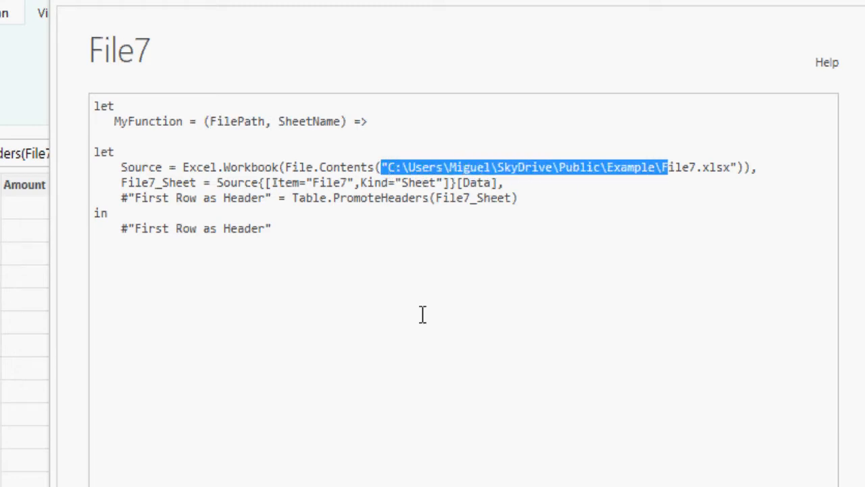
key(shift+Right)
key(shift+Right)
key(shift+Right)
key(shift+Right)
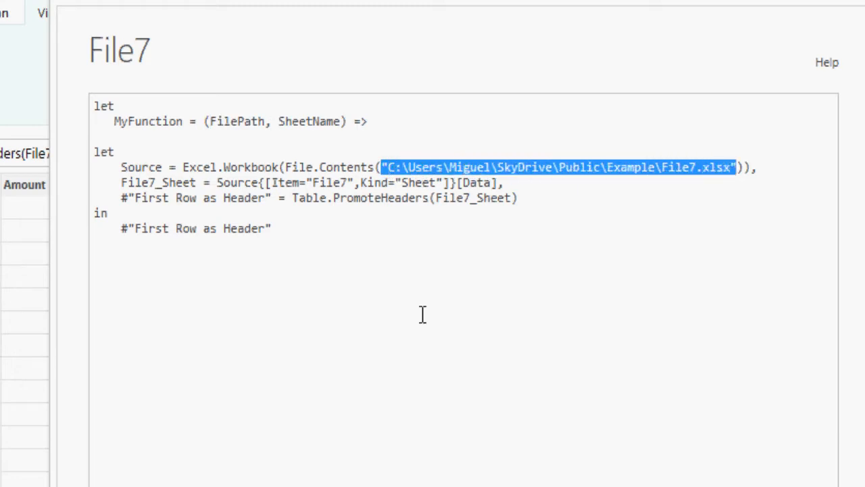
key(shift+Right)
key(shift+Left)
text(Filep)
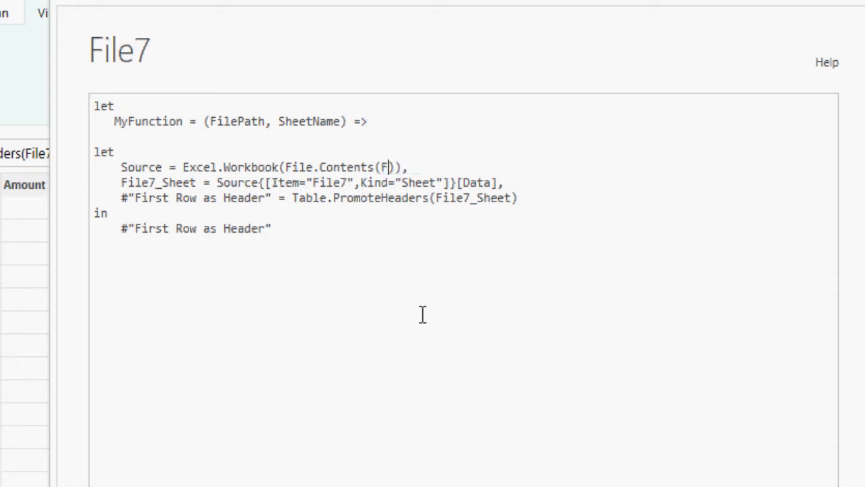
key(BackSpace)
text(Path)
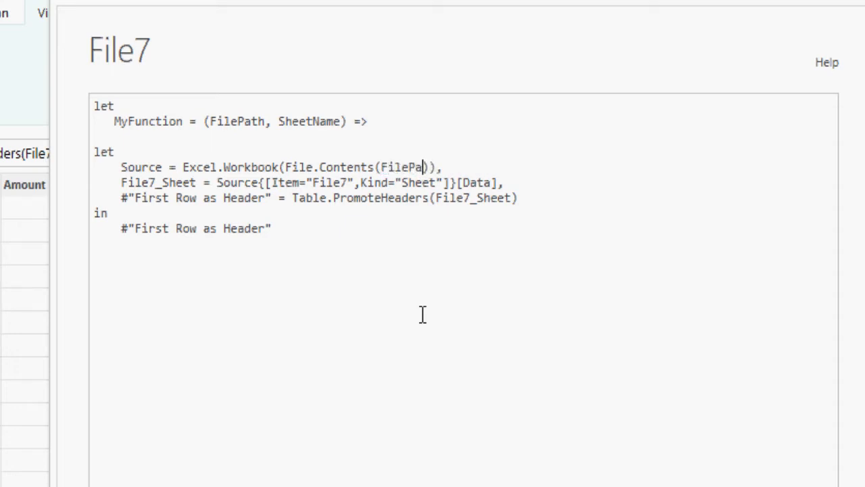
Step: Replace the hard-coded "File7" item name in the File7_Sheet line with the SheetName parameter
key(Left)
key(Left)
key(Left)
key(Left)
key(Left)
key(Left)
key(Left)
key(Left)
key(Left)
key(Left)
key(Left)
key(Left)
key(Left)
key(Left)
key(Left)
key(Left)
key(Left)
key(shift+Right)
key(shift+Right)
key(shift+Right)
key(shift+Right)
key(shift+Right)
key(shift+Right)
key(Left)
key(Right)
key(shift+Right)
key(shift+Right)
key(shift+Right)
key(shift+Right)
key(shift+Right)
key(shift+Right)
key(shift+Right)
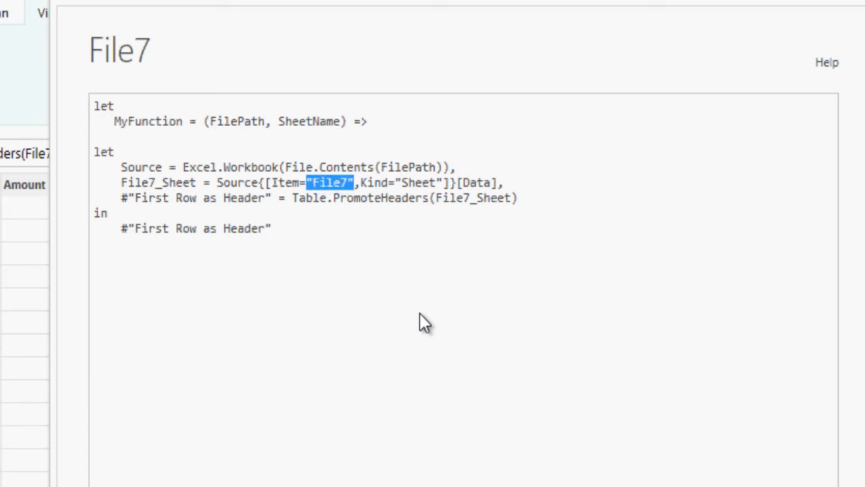
text(SheetName)
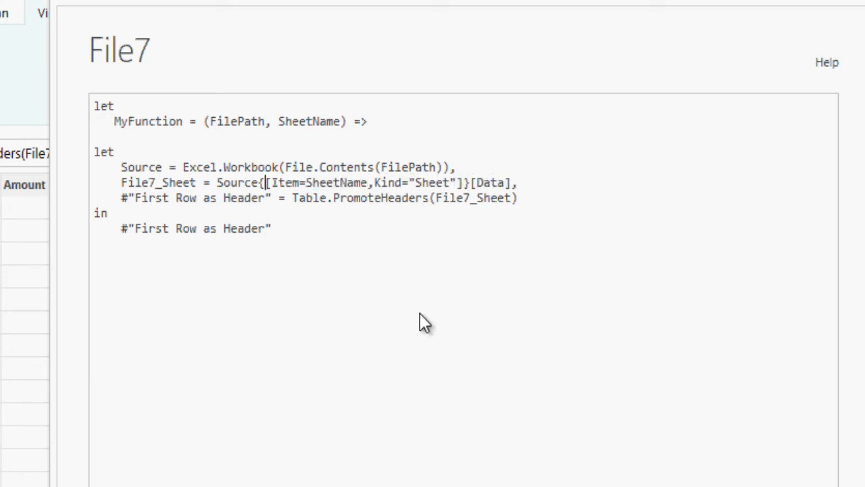
key(Up)
key(Down)
key(Down)
key(Up)
key(Right)
key(Up)
key(Right)
key(Right)
key(Right)
key(Right)
key(Right)
key(Right)
key(Right)
key(Right)
key(Right)
key(Right)
key(Right)
key(Right)
key(Up)
Step: Close the outer let with a final in clause returning MyFunction and apply the edited code to the query
click(520, 198)
click(390, 237)
text(in   )
text(MyFunction)
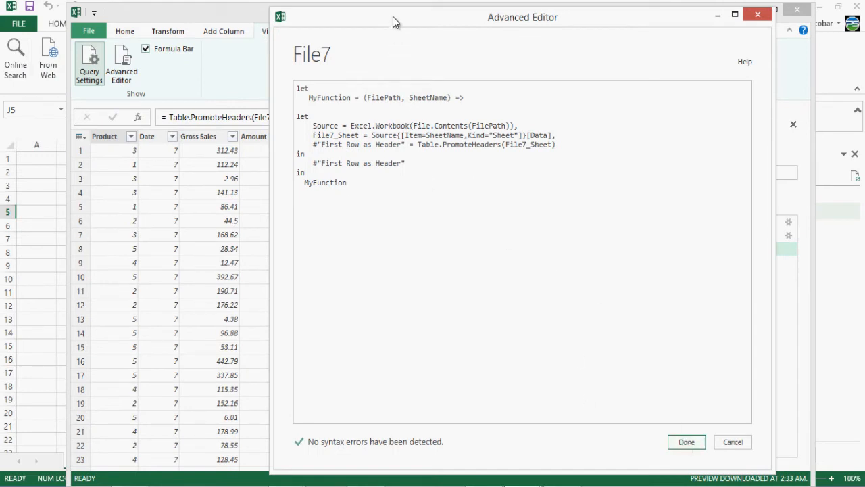
drag(397, 23, 319, 69)
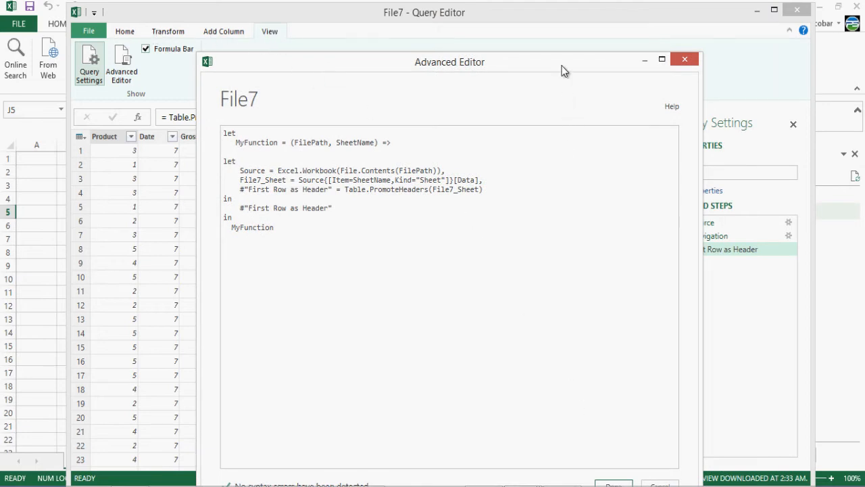
drag(562, 66, 555, 25)
click(599, 444)
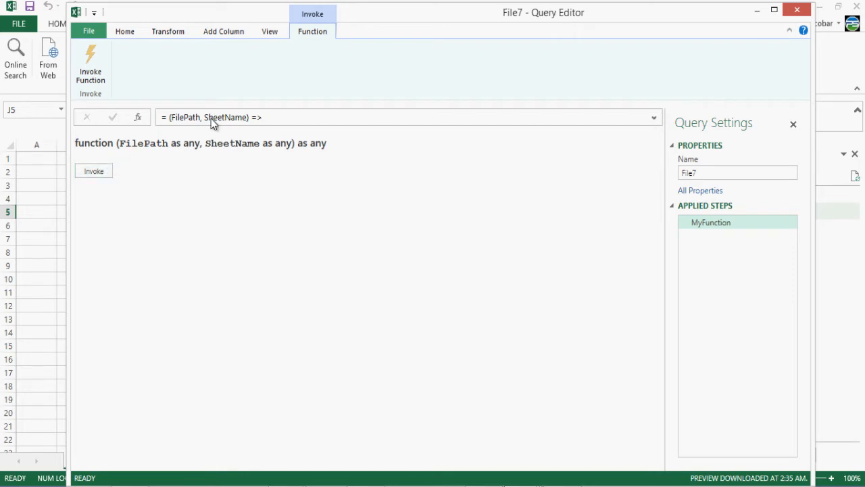
Step: Rename the File7 query to MyFunction, then close and load it into the workbook
double_click(718, 170)
text(MyFunction)
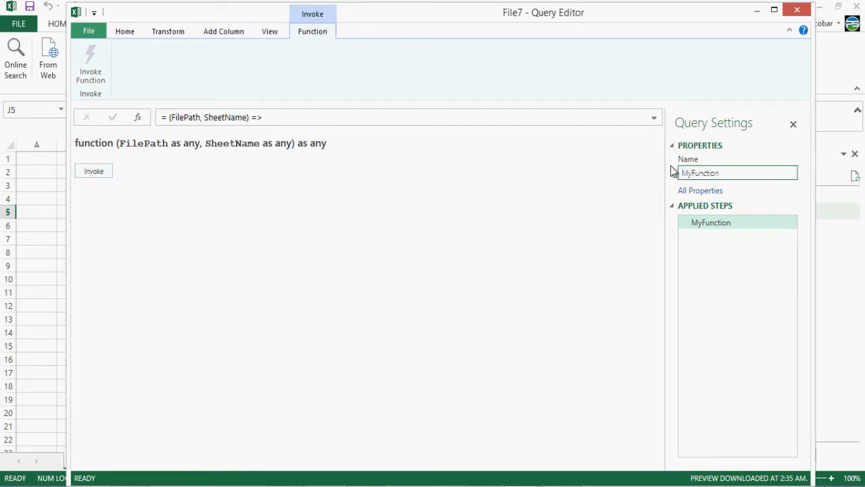
click(133, 33)
click(94, 60)
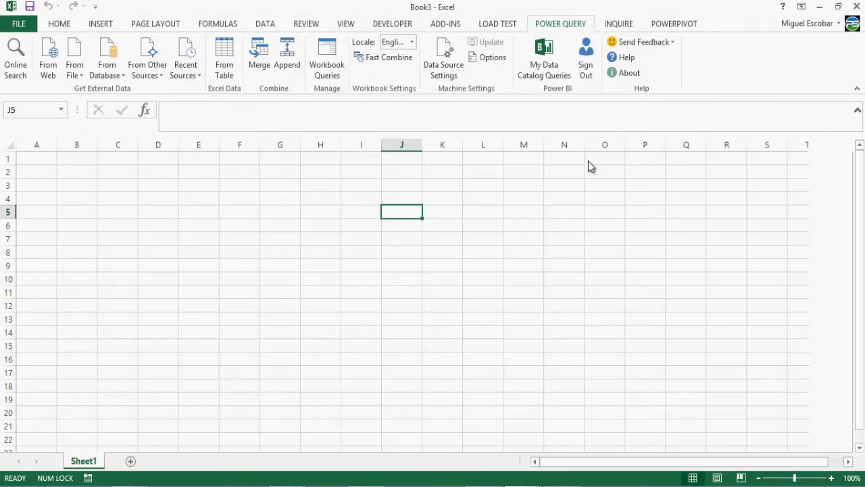
Step: Create a new Power Query folder query from the Example folder inside OneDrive's Public folder
click(76, 75)
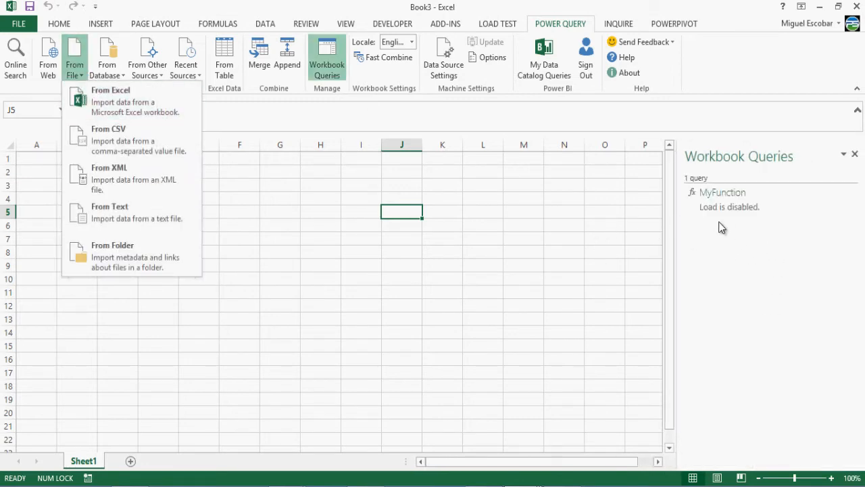
click(100, 263)
click(433, 251)
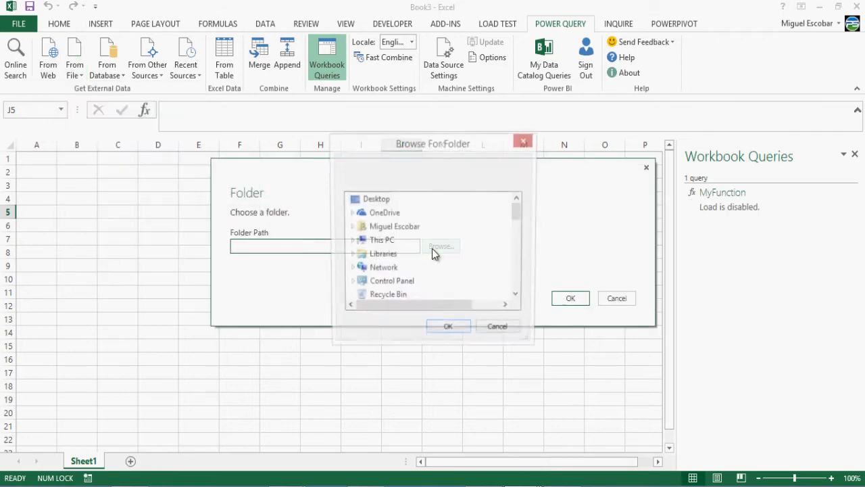
click(354, 212)
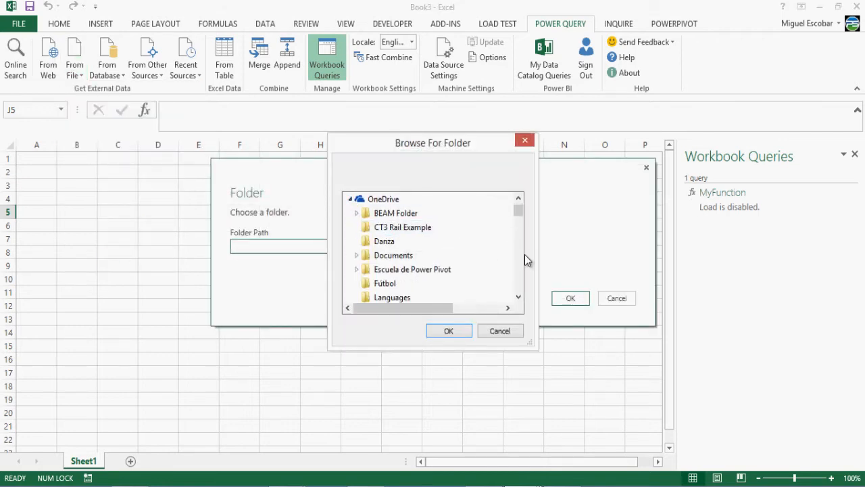
scroll(517, 263, down, 6)
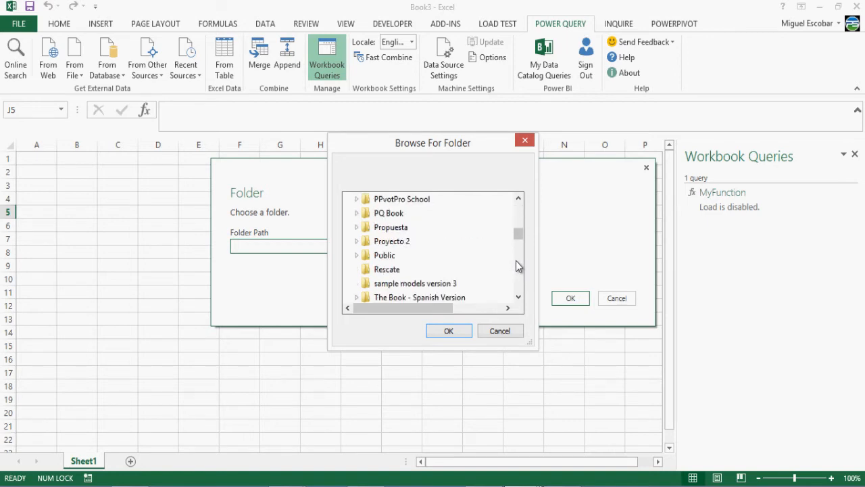
click(357, 255)
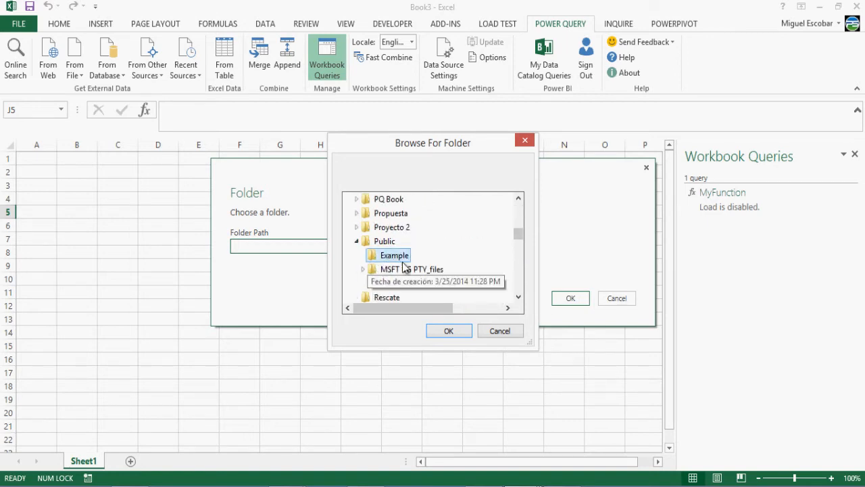
click(448, 330)
click(570, 299)
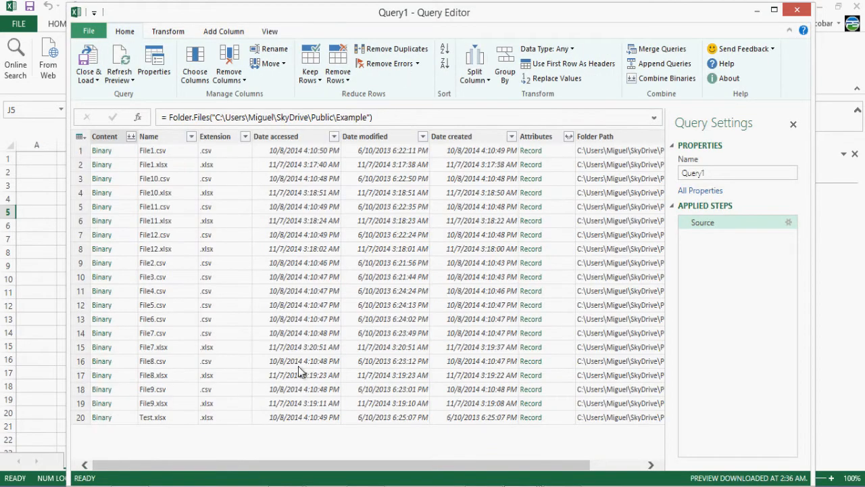
Step: Remove the Content, Extension, Date accessed, Date modified, Date created and Attributes columns, keeping Name and Folder Path
drag(383, 465, 494, 459)
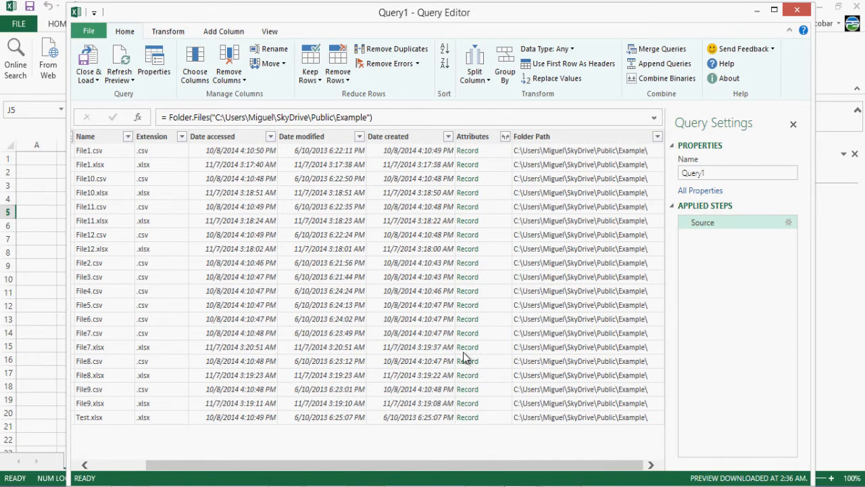
click(543, 150)
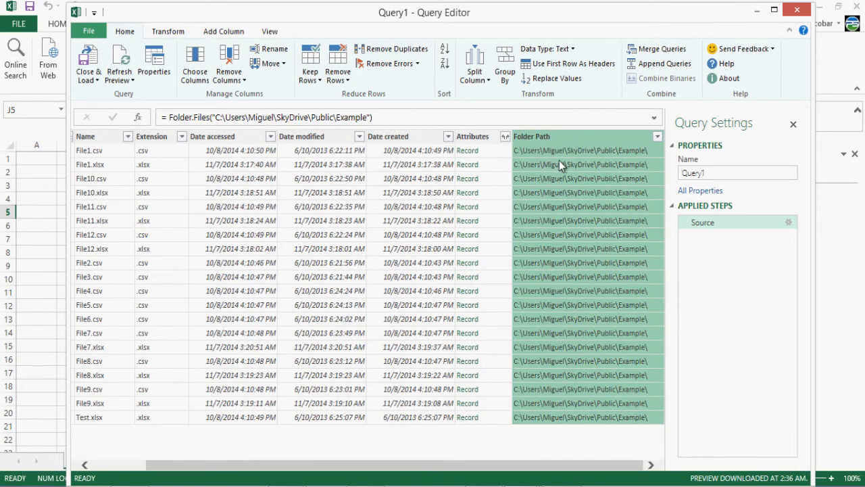
click(489, 140)
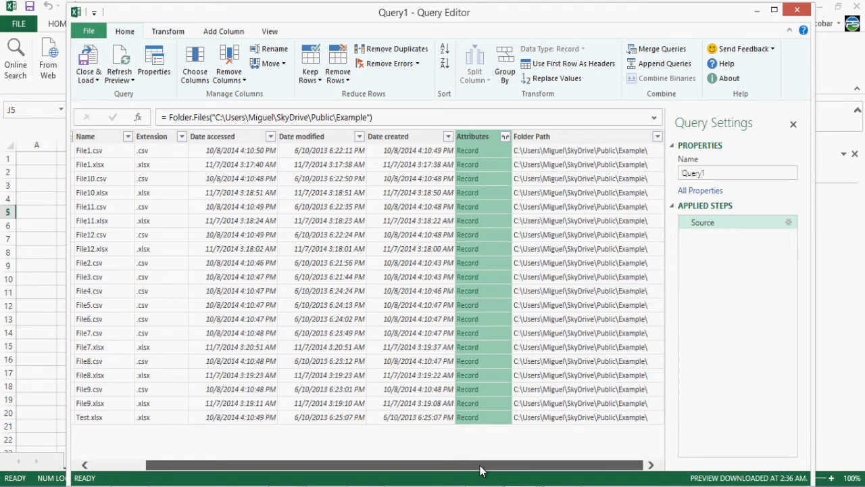
drag(459, 464, 397, 439)
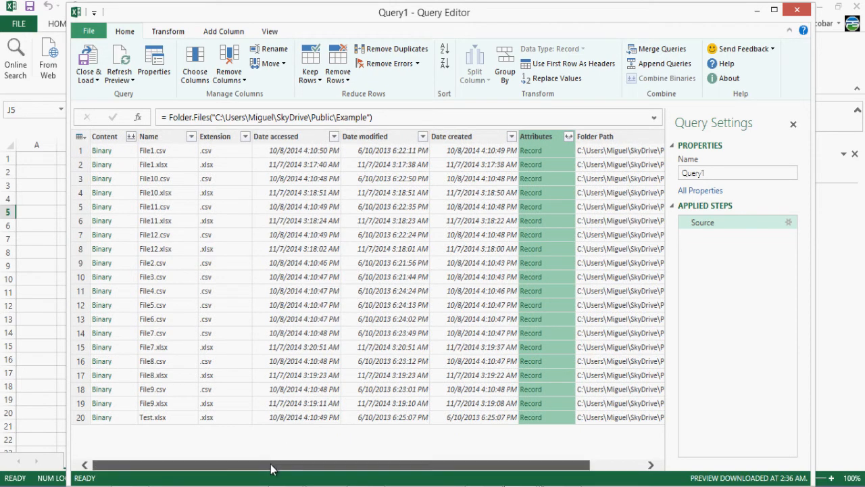
shift+click(213, 138)
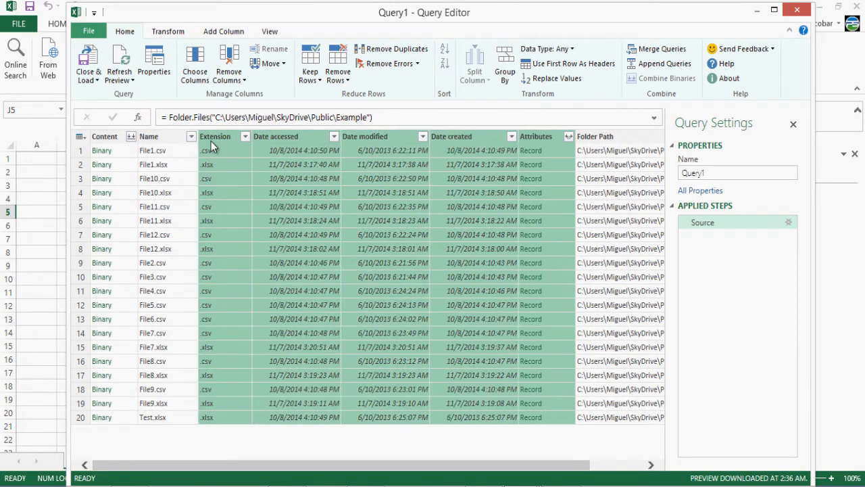
ctrl+click(121, 139)
right_click(119, 137)
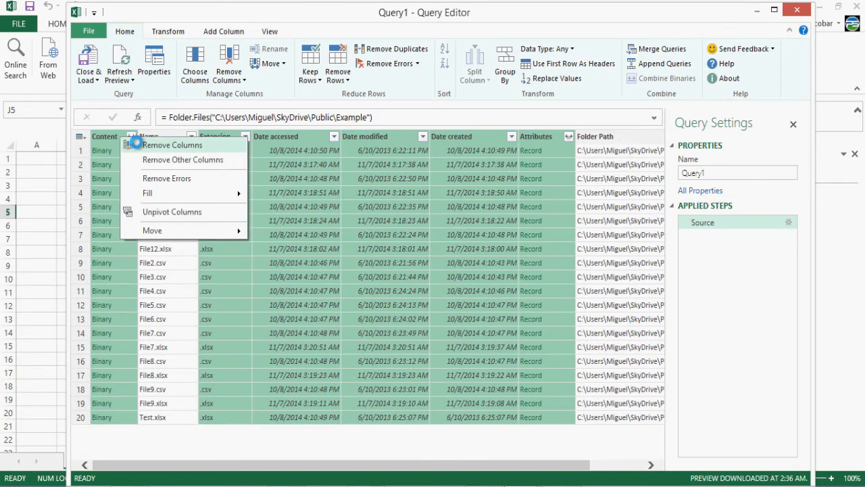
click(135, 145)
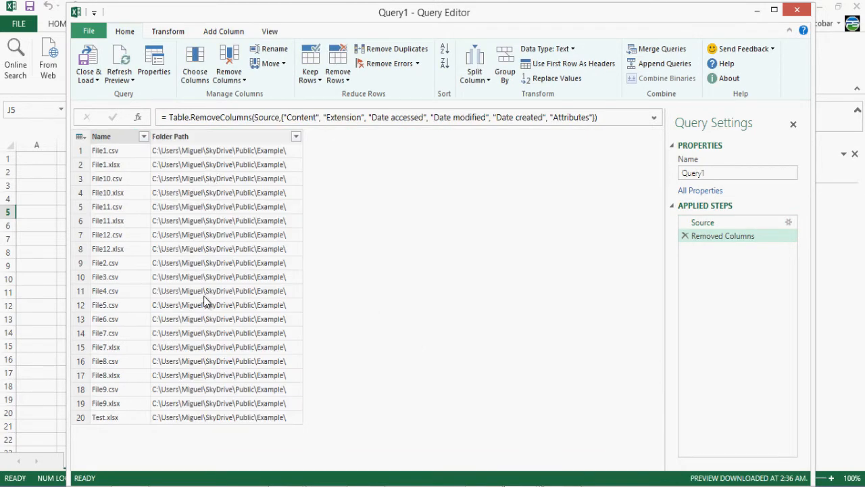
Step: Duplicate the Name column of the folder query
click(207, 208)
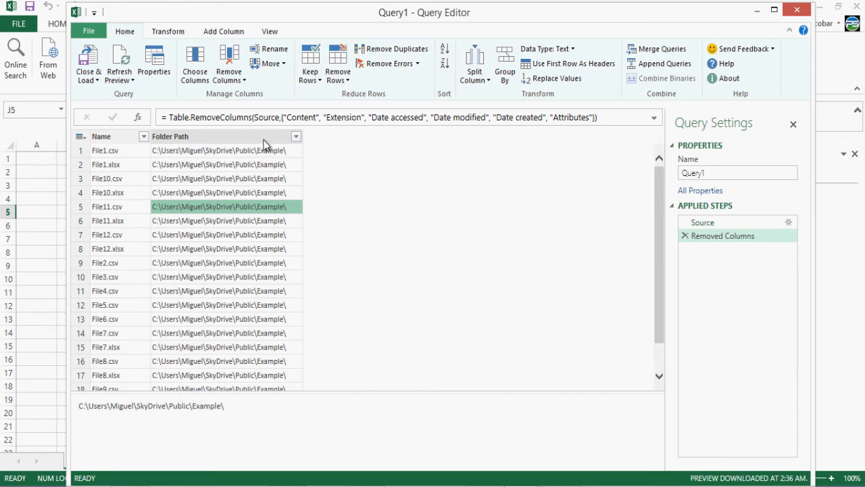
right_click(120, 139)
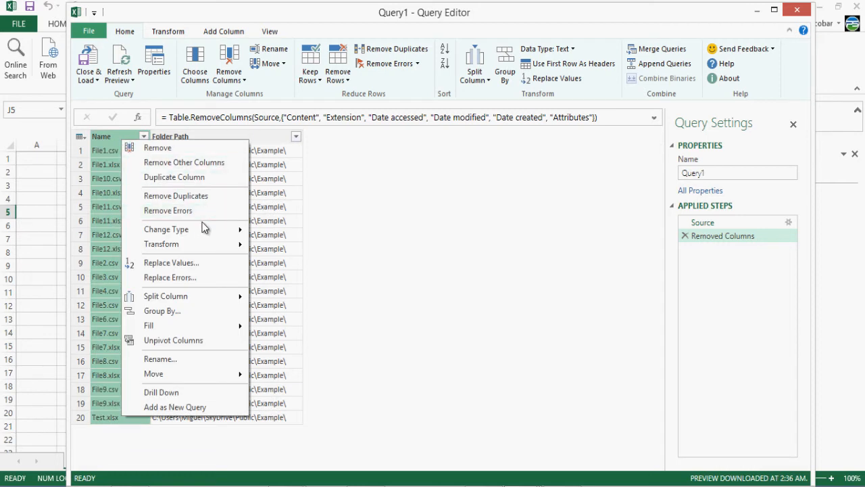
mouse_move(215, 235)
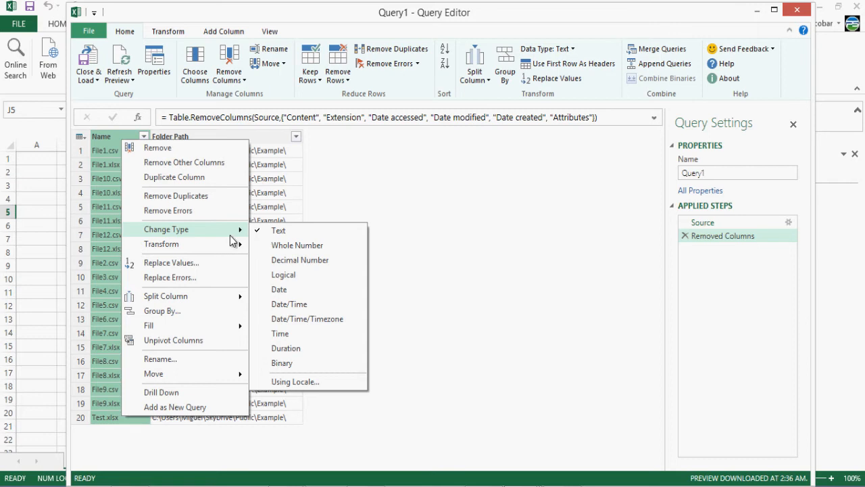
mouse_move(224, 302)
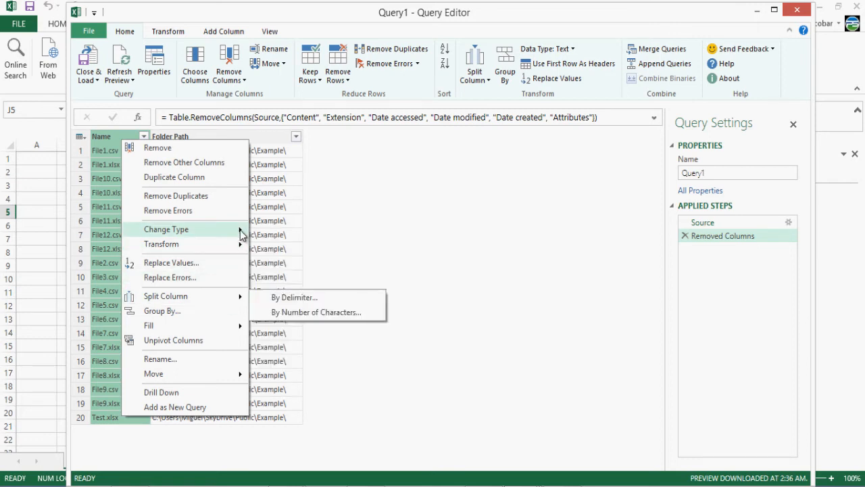
click(235, 184)
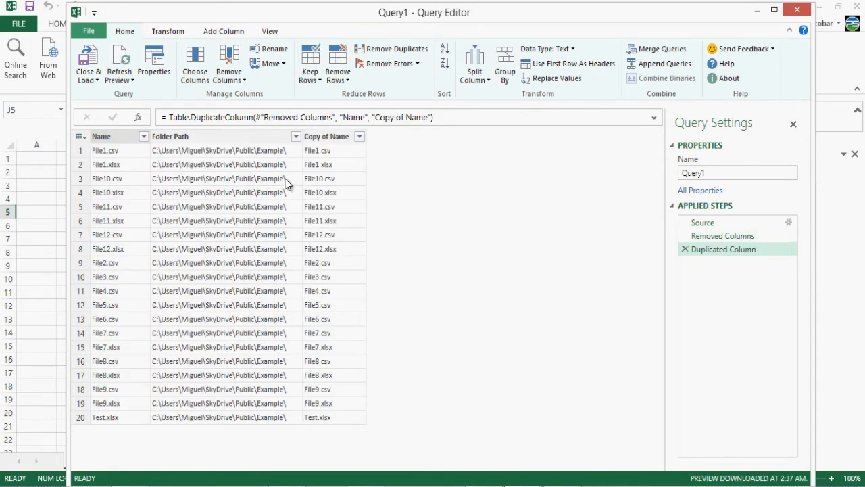
Step: Split the Copy of Name column at each occurrence of a custom period delimiter
click(328, 140)
right_click(333, 139)
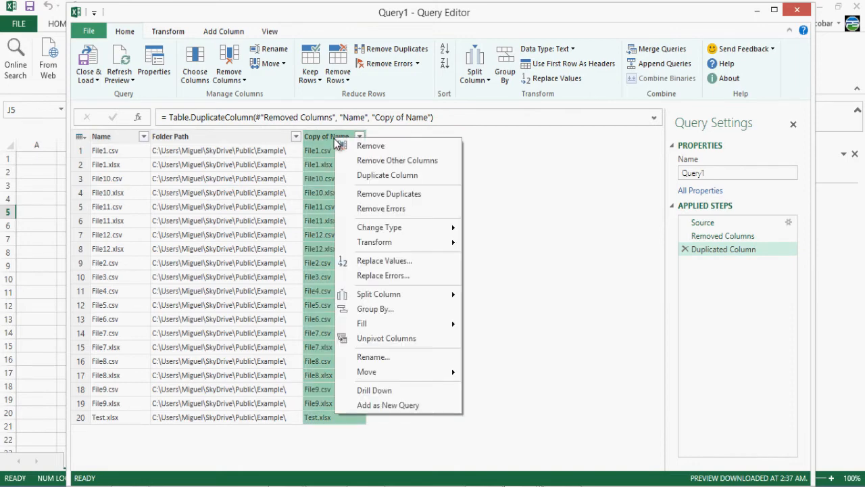
mouse_move(446, 295)
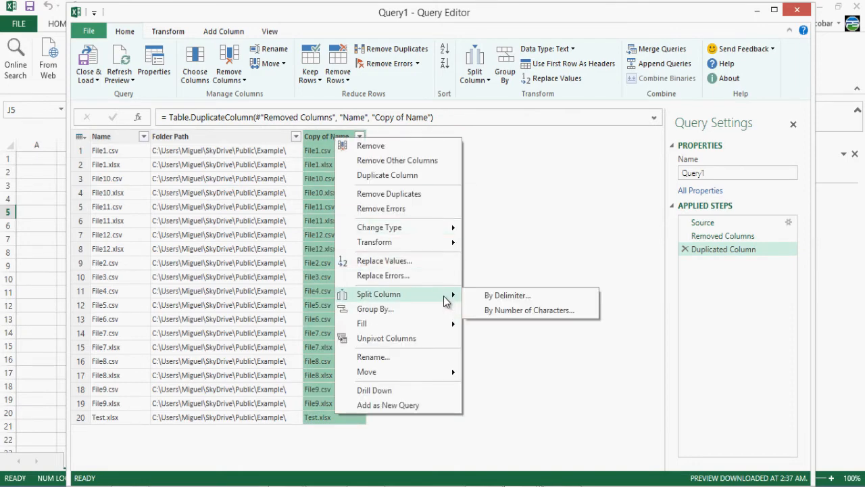
click(520, 295)
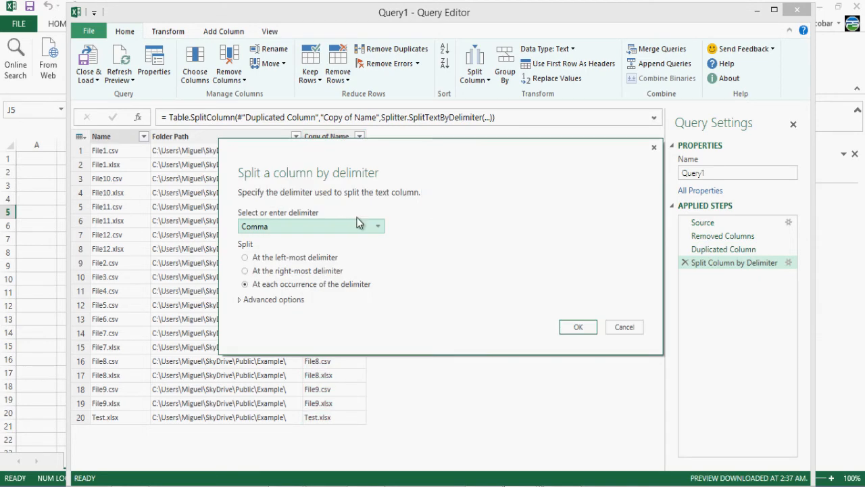
click(356, 227)
click(338, 320)
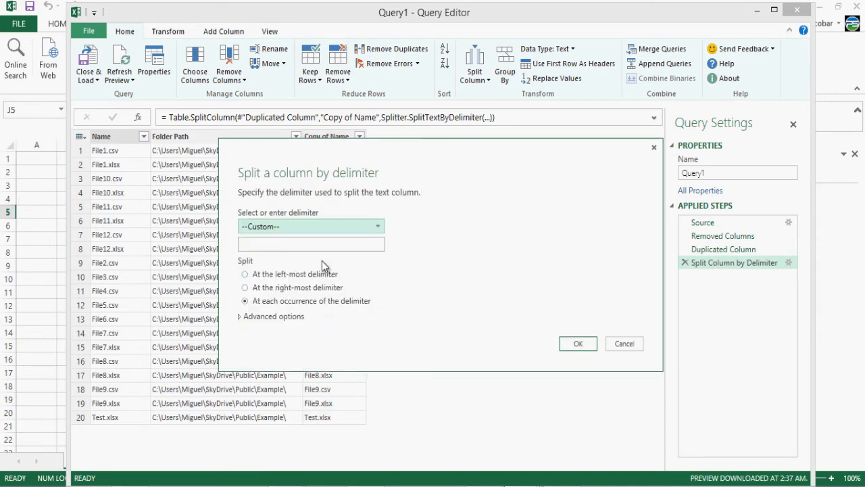
click(326, 244)
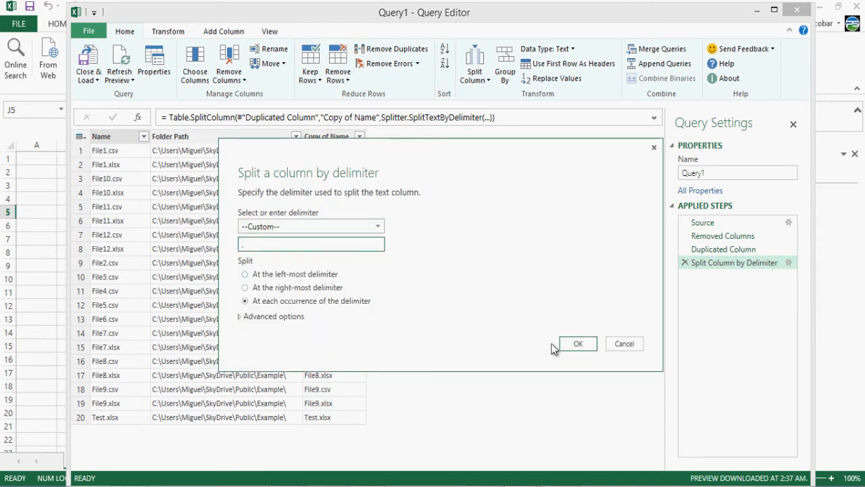
click(571, 344)
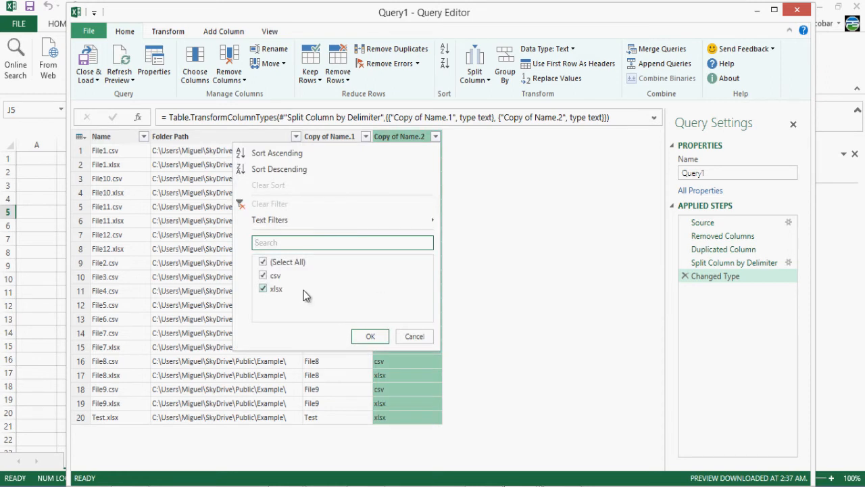
Step: Filter the file list to keep only xlsx entries and exclude Test.xlsx
click(263, 275)
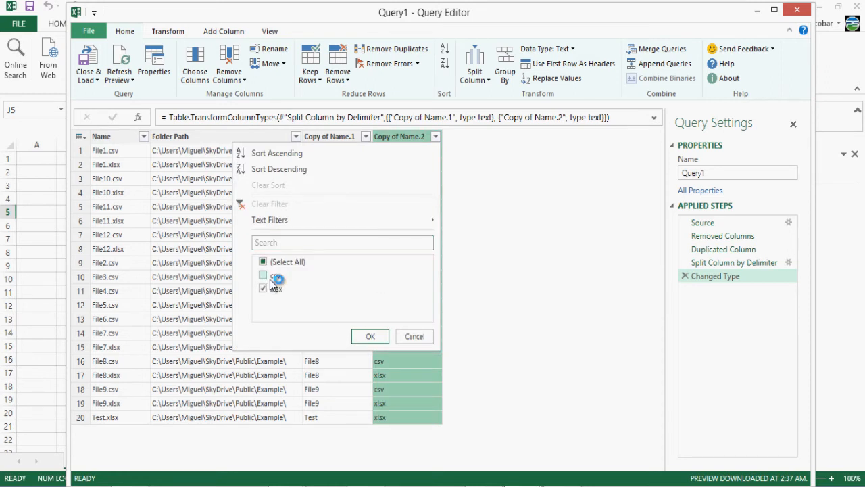
click(368, 336)
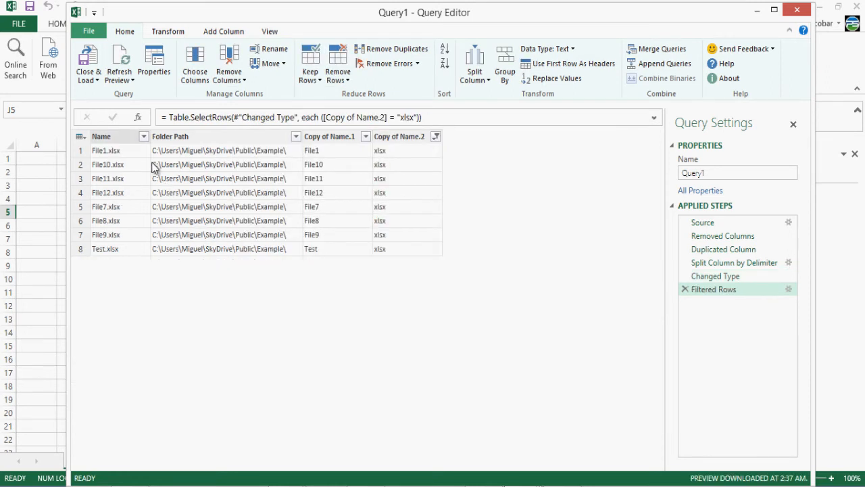
click(143, 136)
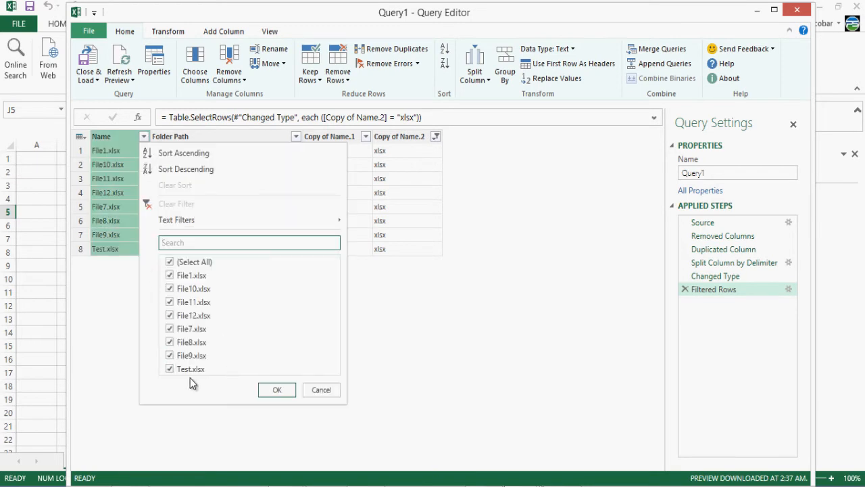
click(172, 370)
click(277, 390)
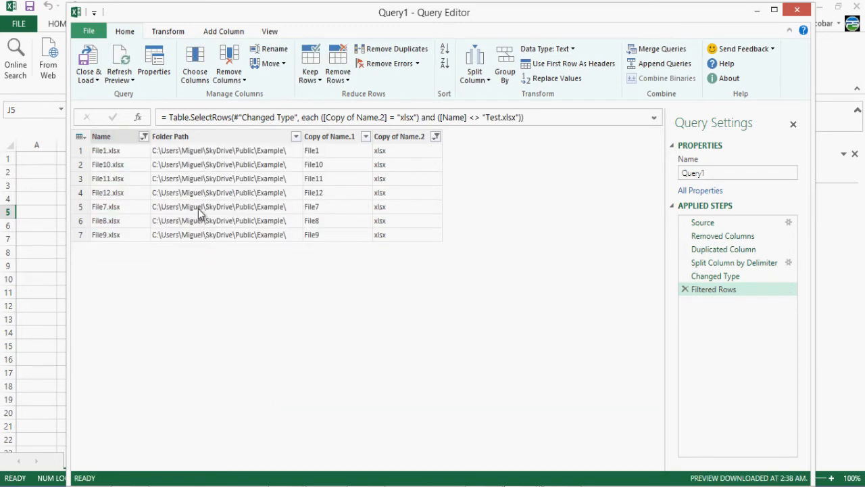
Step: Start a custom column named Custom whose formula opens a call to MyFunction
click(409, 152)
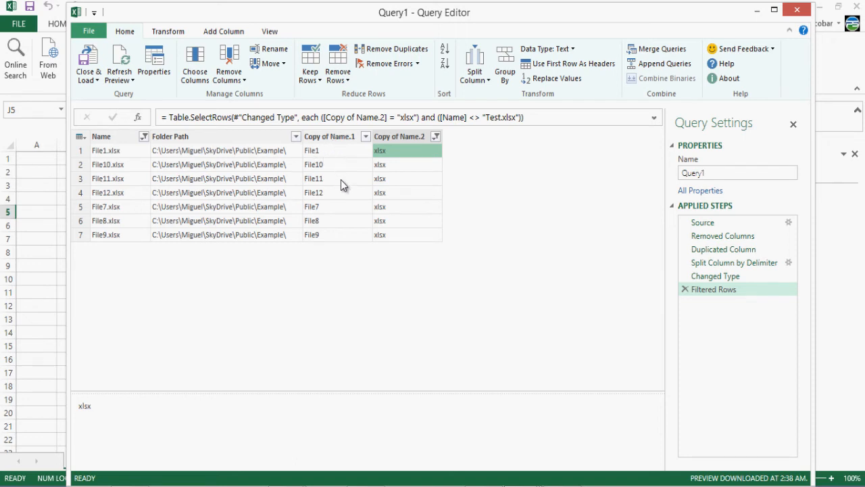
click(181, 32)
click(227, 33)
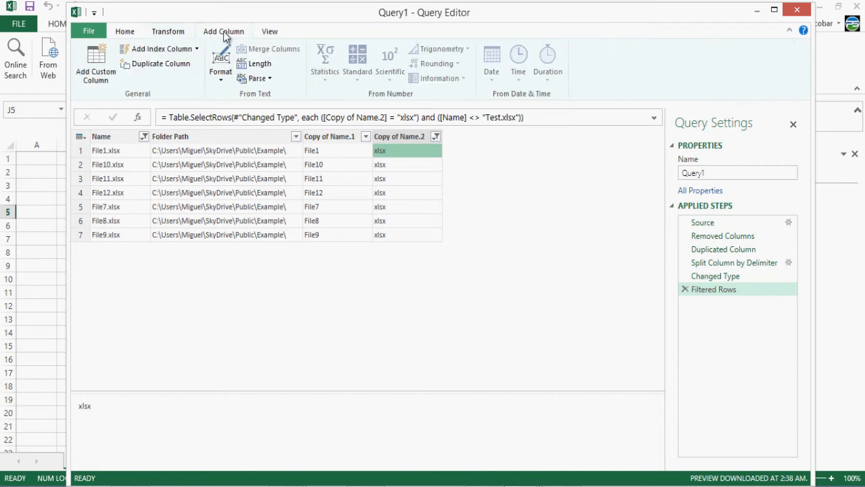
click(101, 62)
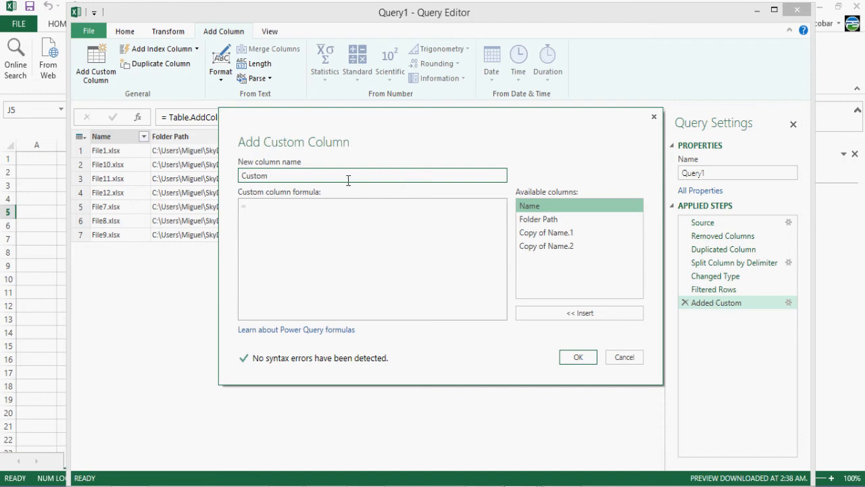
drag(343, 179, 225, 163)
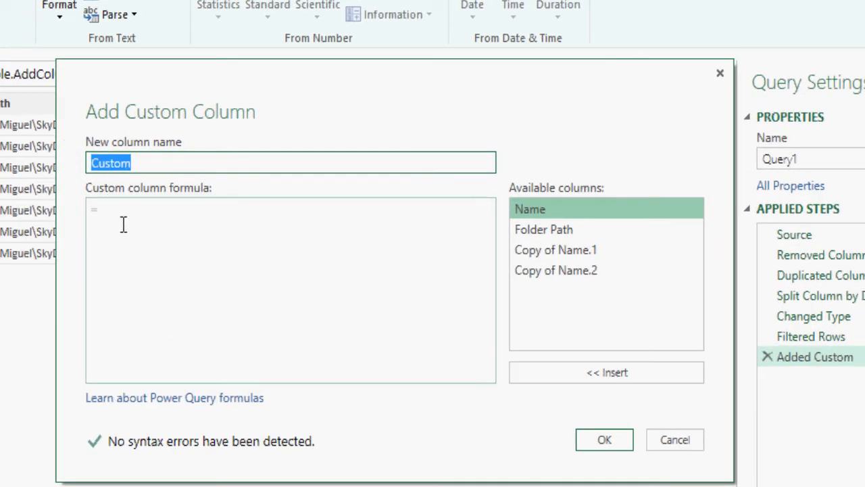
click(123, 225)
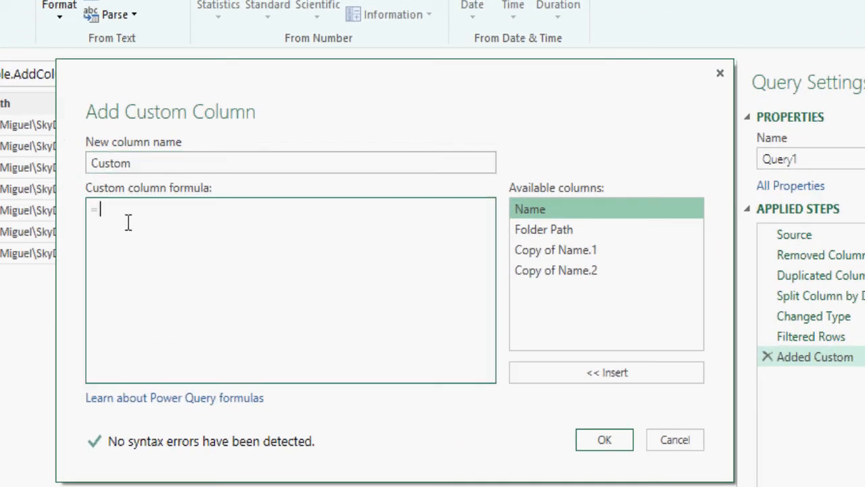
drag(131, 163, 49, 159)
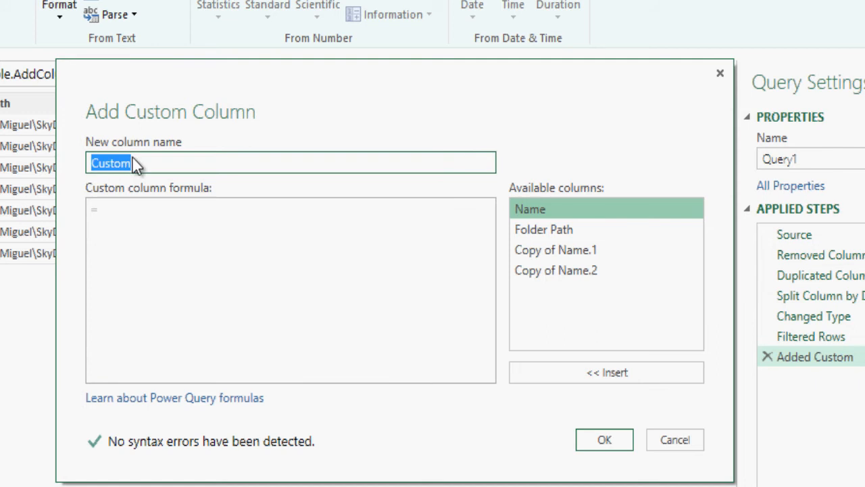
click(143, 227)
text(My)
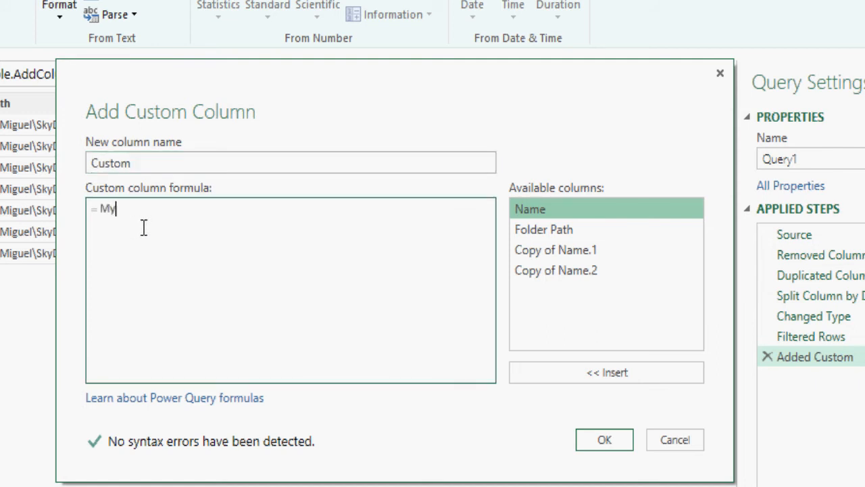
text(Function ()
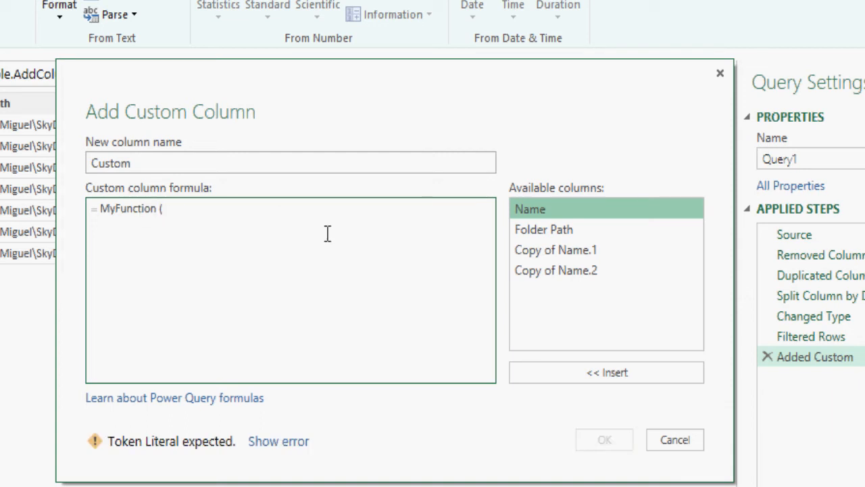
Step: Pass [Folder Path]&[Name] and "Sheet1" as the two MyFunction arguments and close the call's parenthesis
double_click(540, 232)
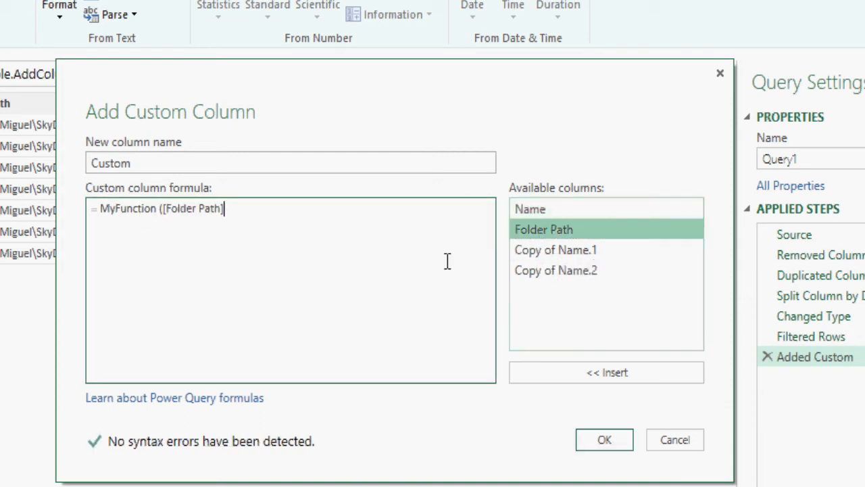
text())
key(BackSpace)
text(&)
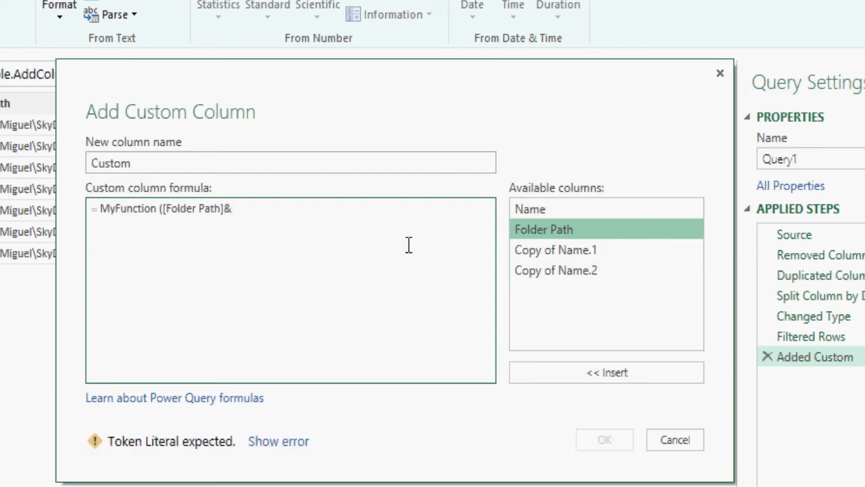
double_click(518, 212)
text(,)
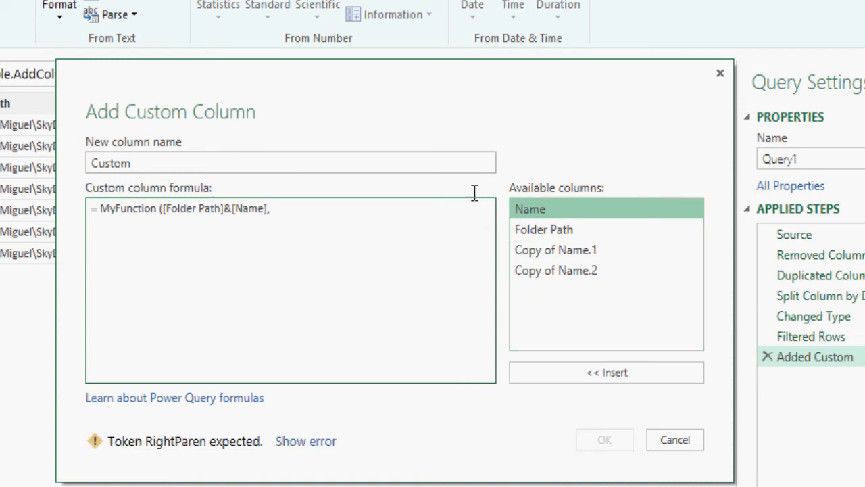
drag(430, 85, 347, 204)
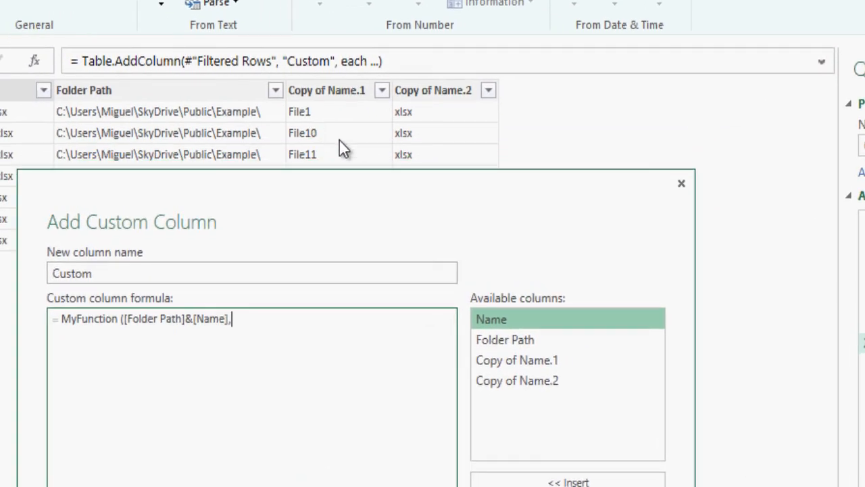
text("Sheet1"))
Step: Replace the "Sheet1" argument with [Copy of Name.1] and add the custom column to the query
key(Left)
key(shift+Left)
key(shift+Left)
key(shift+Left)
key(shift+Left)
key(shift+Left)
key(shift+Left)
key(shift+Left)
key(shift+Left)
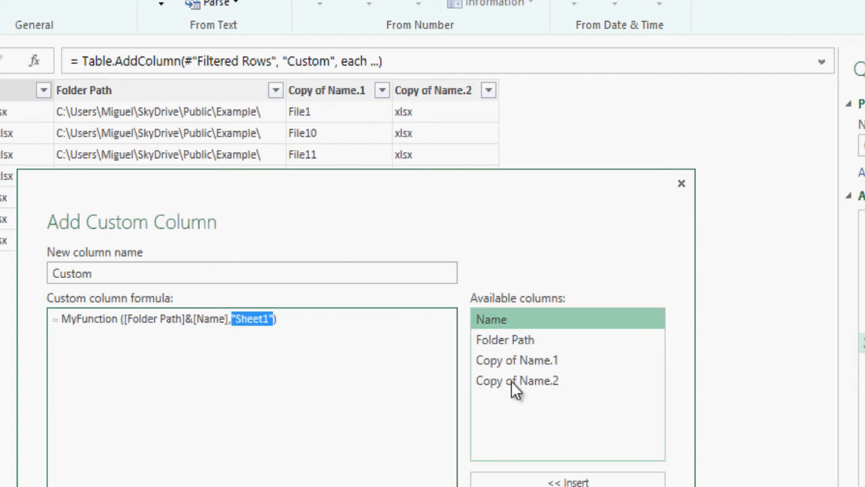
key(Delete)
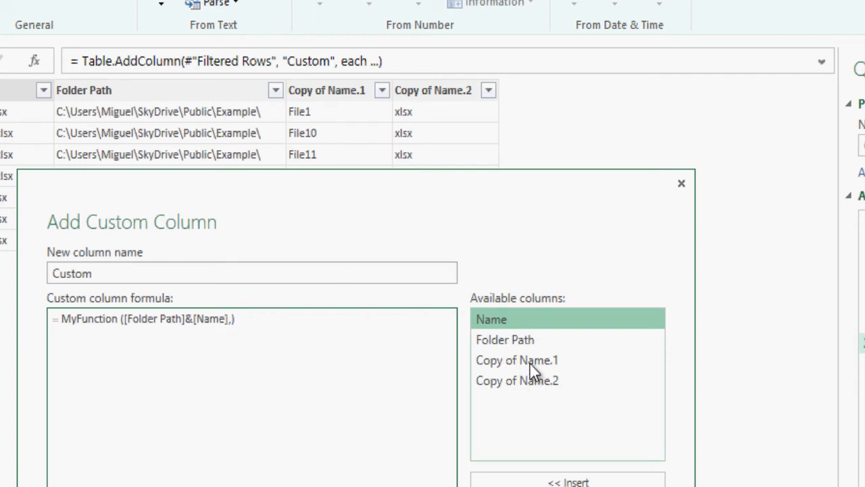
double_click(530, 362)
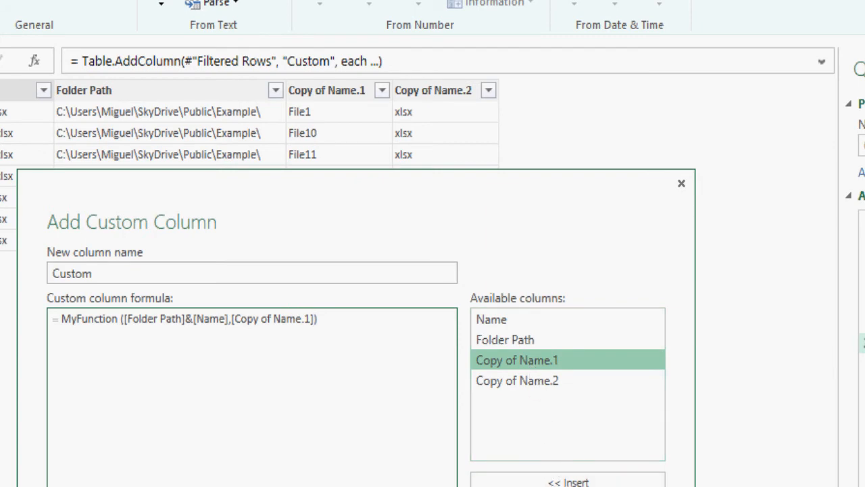
click(563, 486)
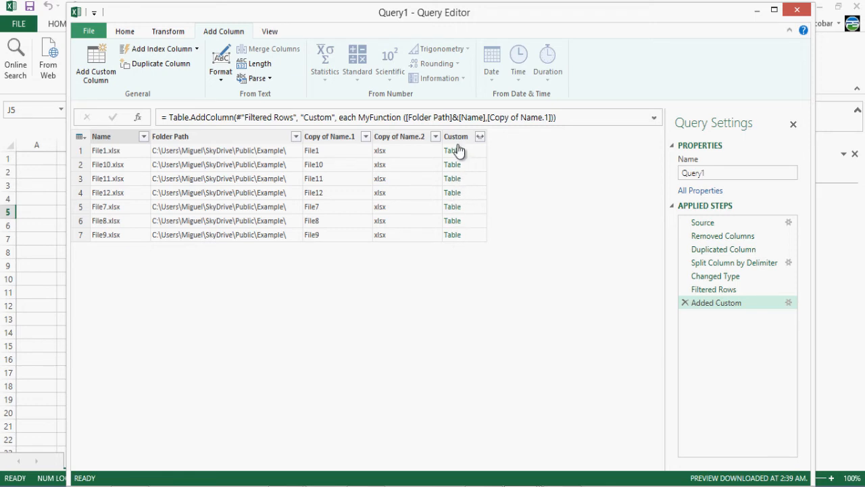
Step: Remove the Name, Folder Path and Copy of Name.2 columns, keeping Copy of Name.1 and Custom
click(399, 137)
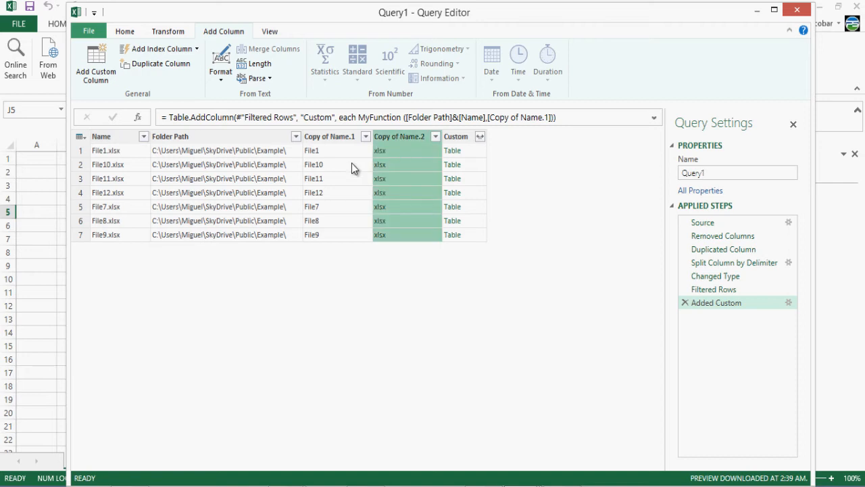
click(250, 135)
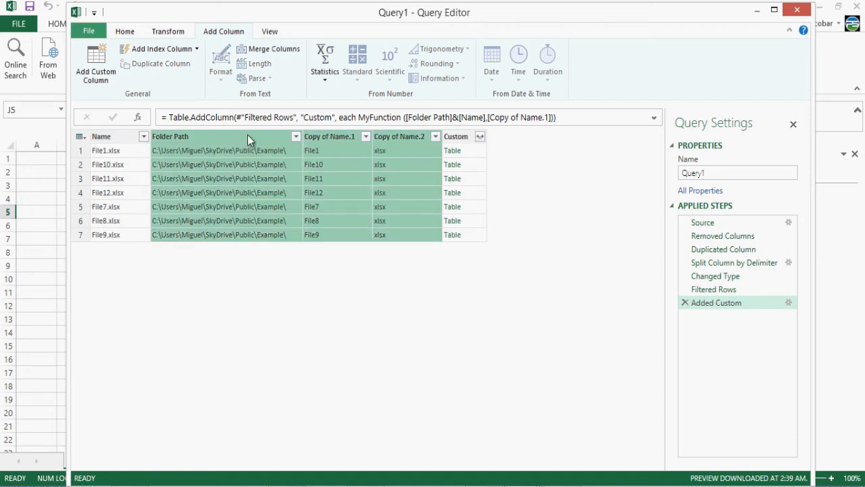
ctrl+click(131, 138)
ctrl+click(395, 137)
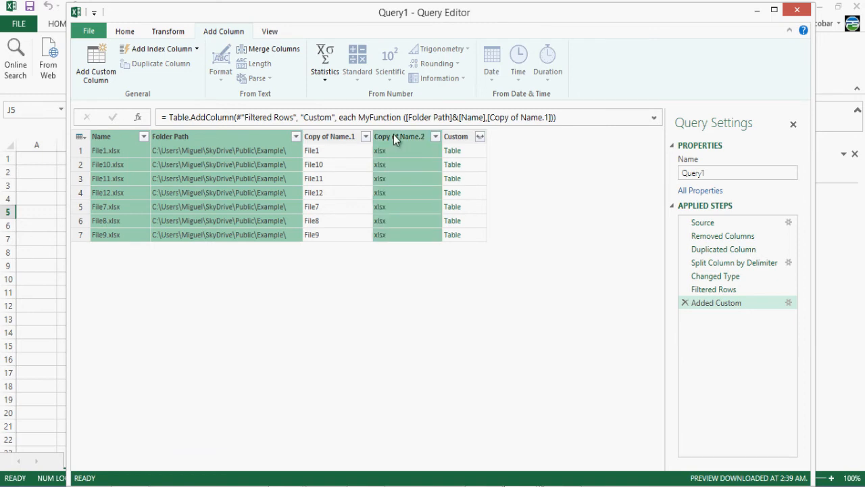
right_click(394, 137)
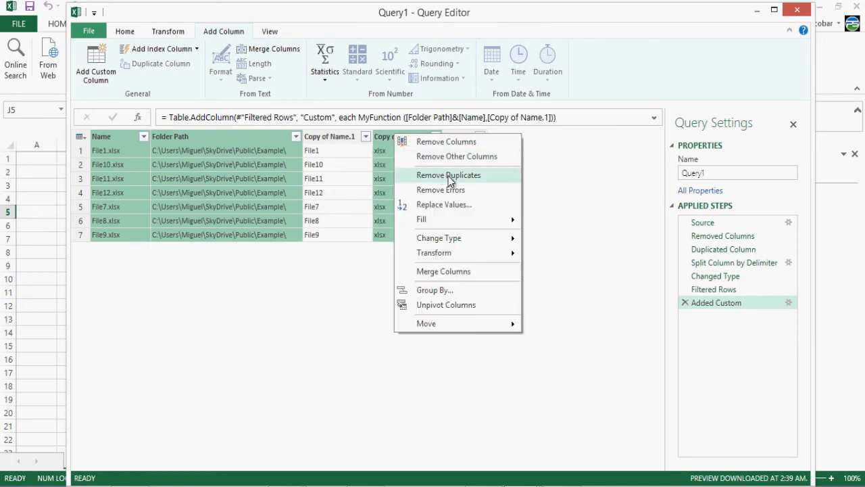
click(451, 143)
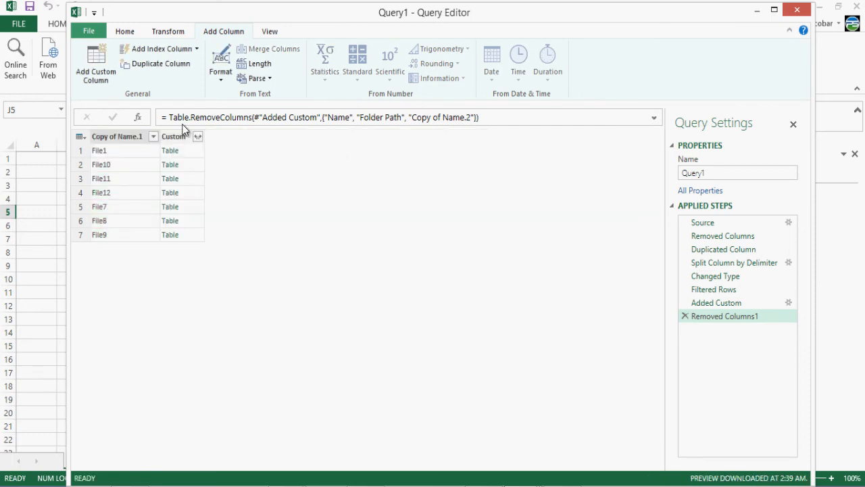
Step: Look over the columns available for expansion in the Custom column without expanding it
click(197, 137)
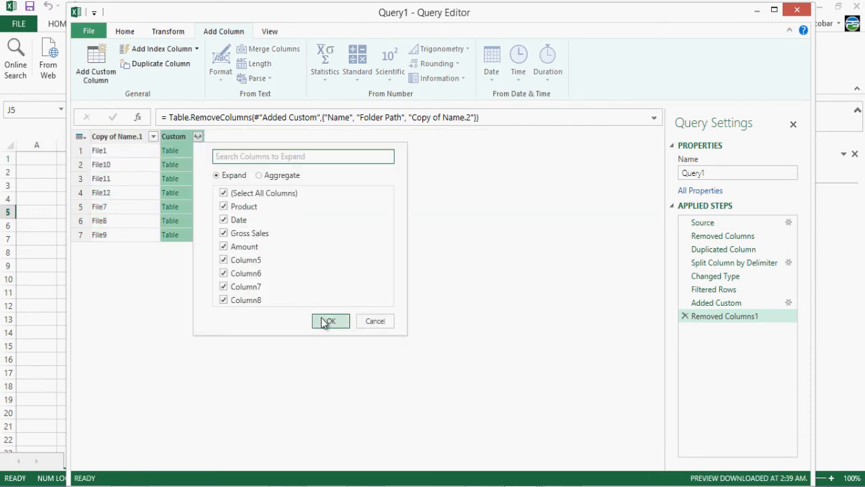
click(377, 321)
Step: Split the Copy of Name.1 column by position at 4 characters, once, as far left as possible
click(132, 138)
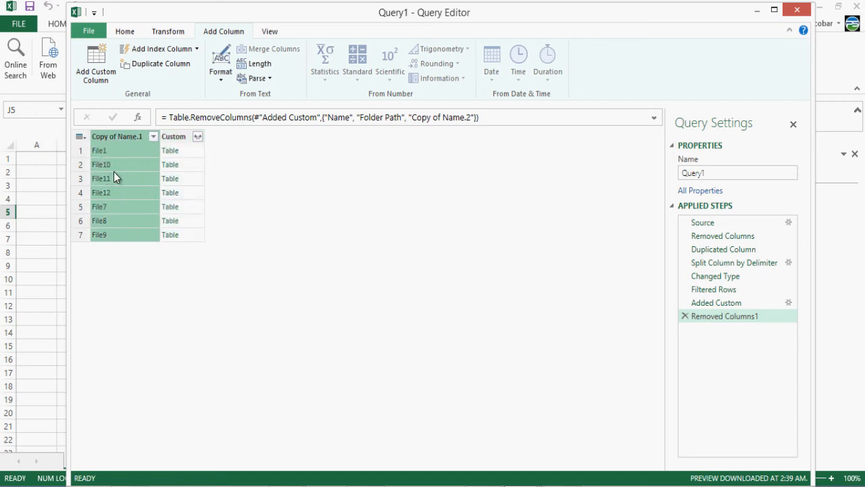
right_click(119, 137)
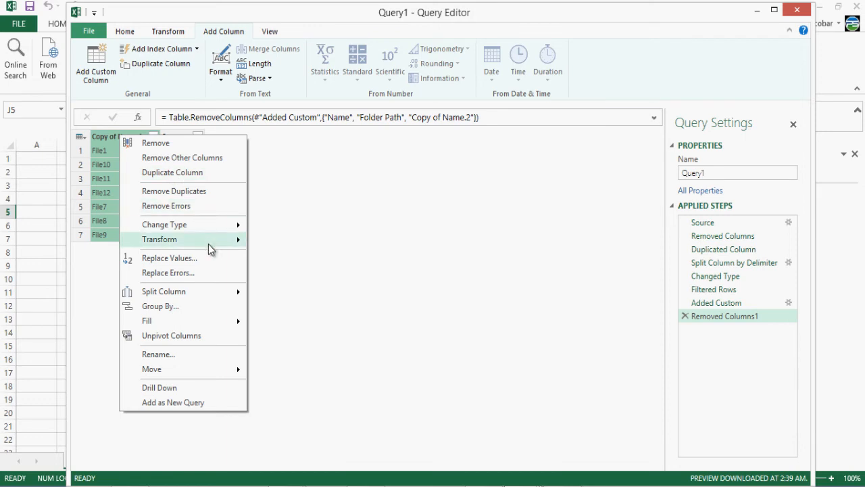
mouse_move(206, 290)
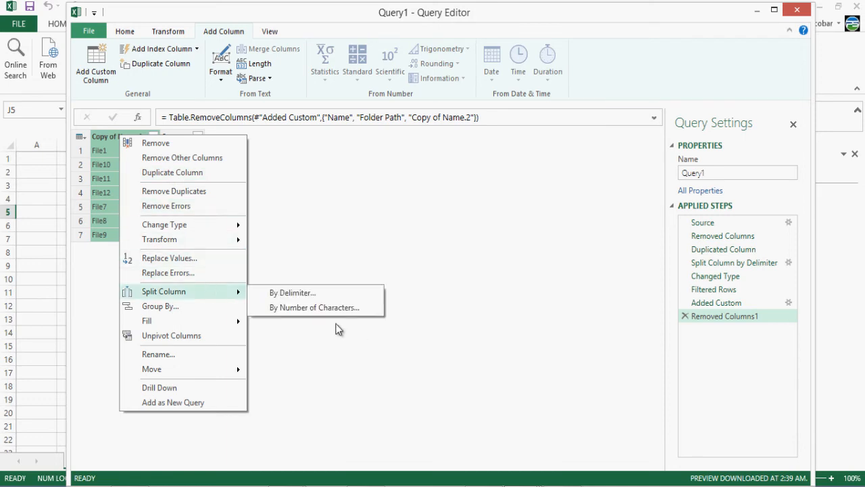
click(318, 307)
text(4)
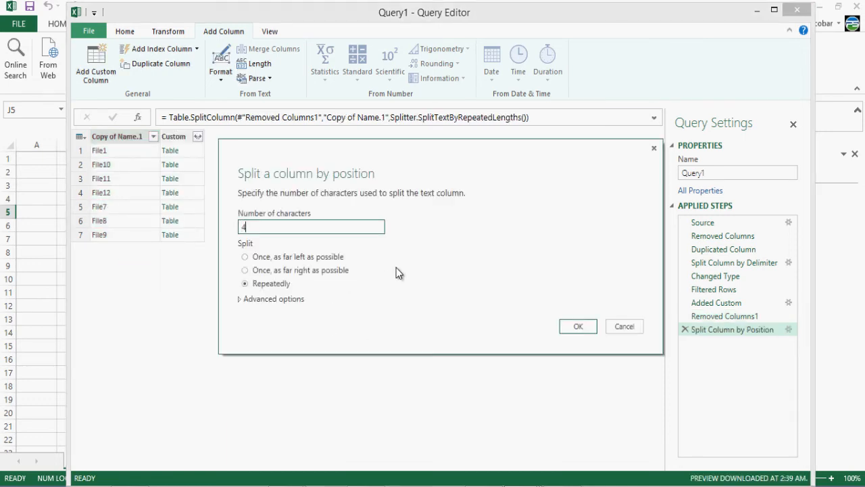
click(341, 259)
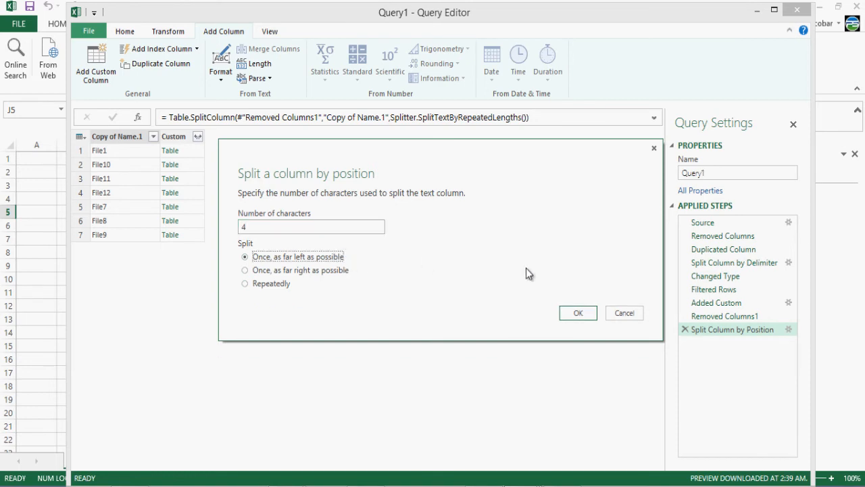
click(563, 311)
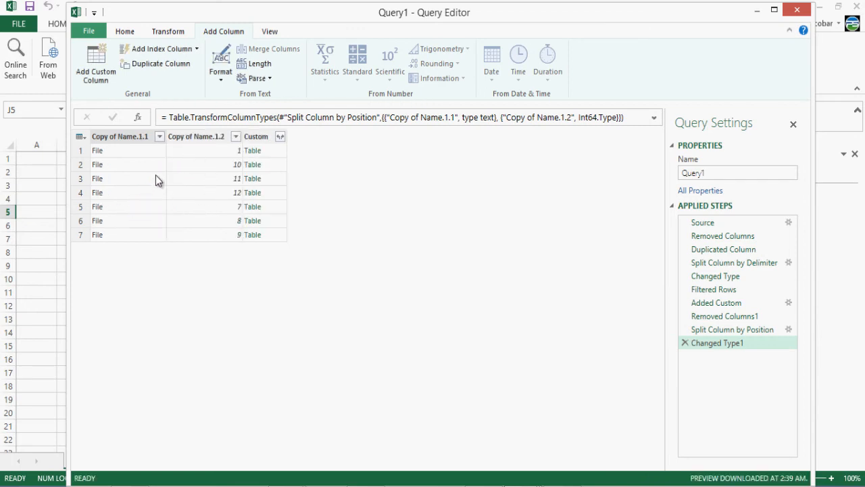
Step: Remove the Copy of Name.1.1 column and rename Copy of Name.1.2 to Month
click(122, 139)
right_click(122, 137)
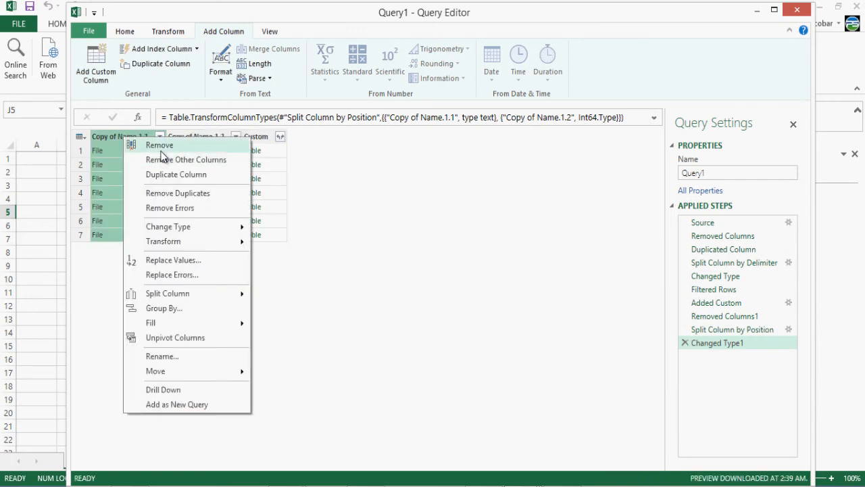
click(159, 145)
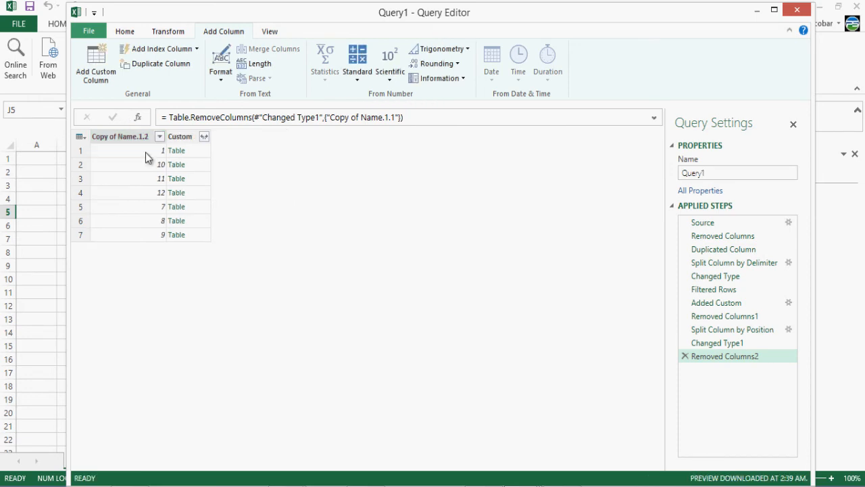
double_click(128, 140)
text(Month)
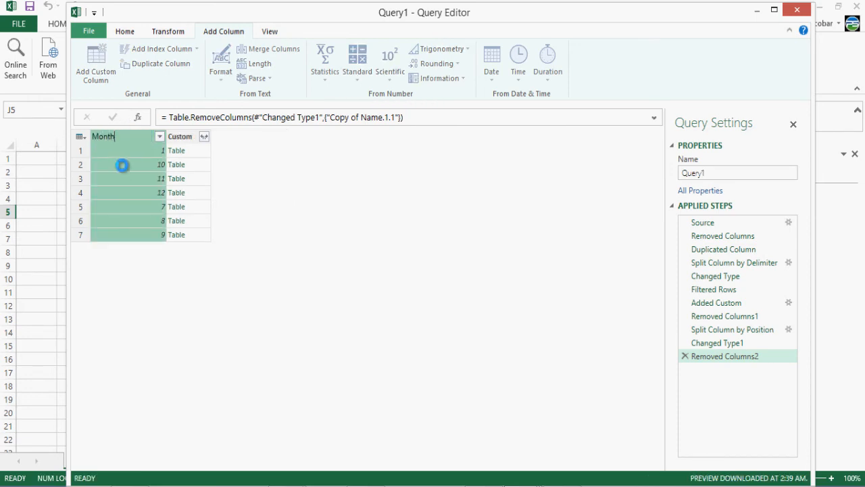
key(Return)
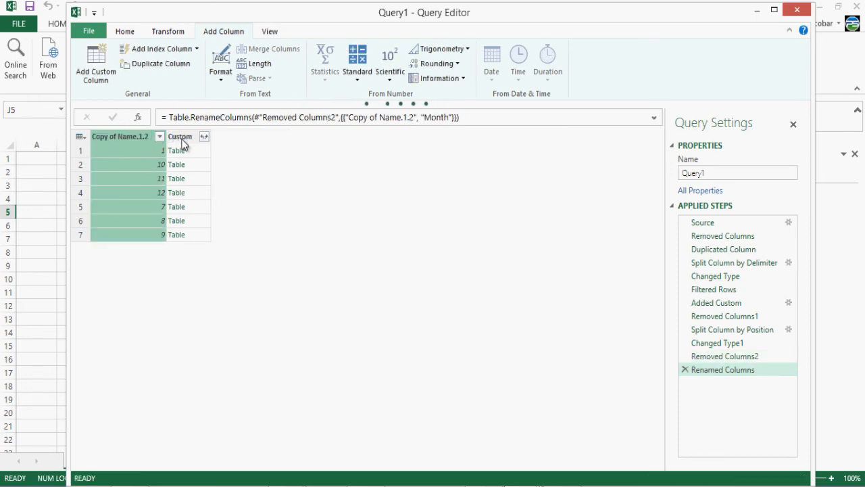
Step: Expand the Custom column into Product, Date, Gross Sales and Amount only, leaving out Column5 through Column8
click(170, 137)
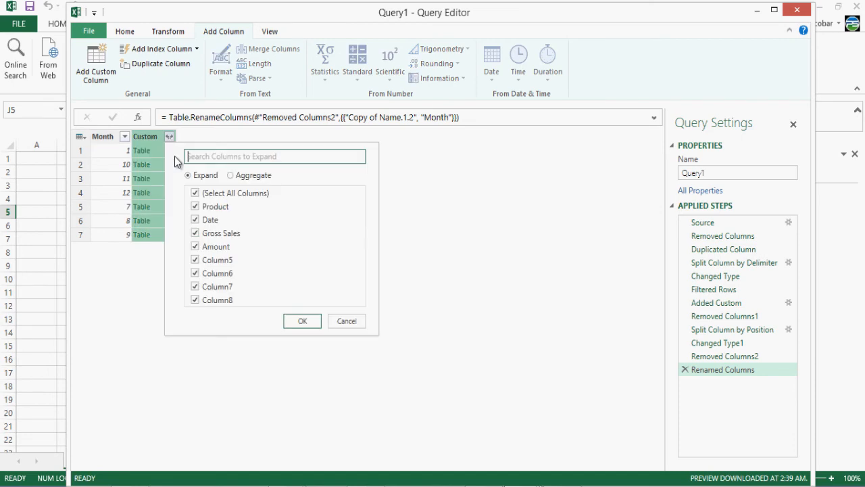
click(198, 260)
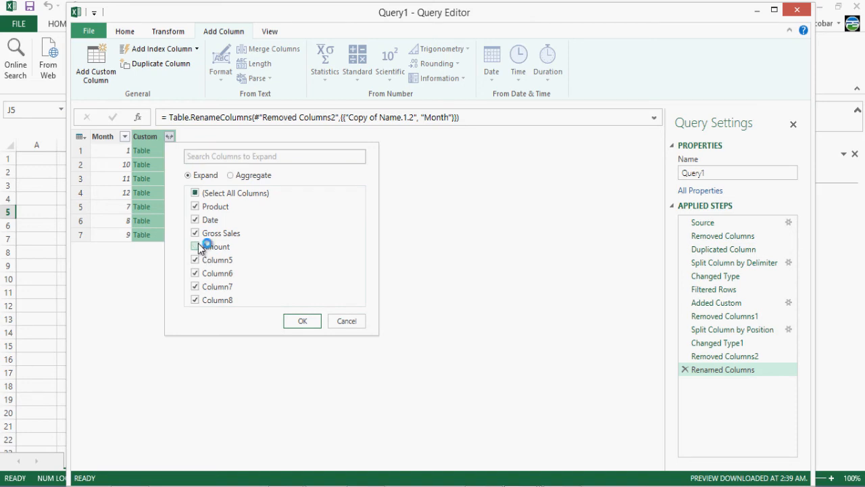
click(199, 274)
click(198, 286)
click(200, 301)
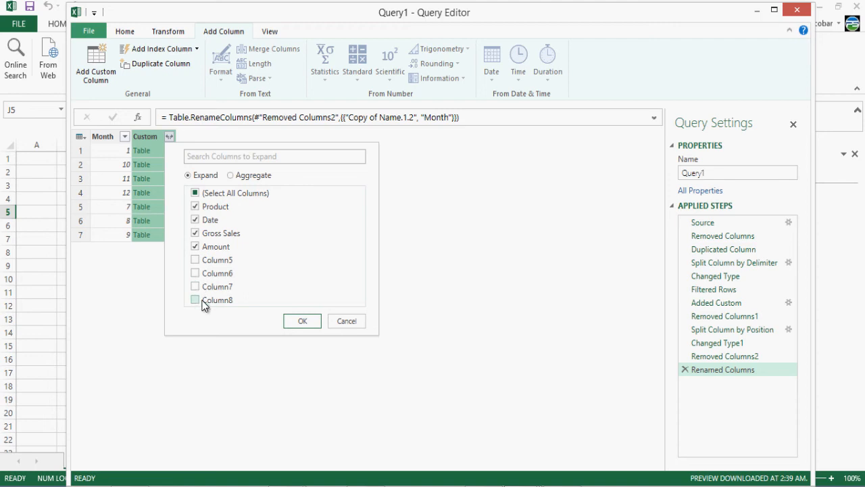
click(303, 321)
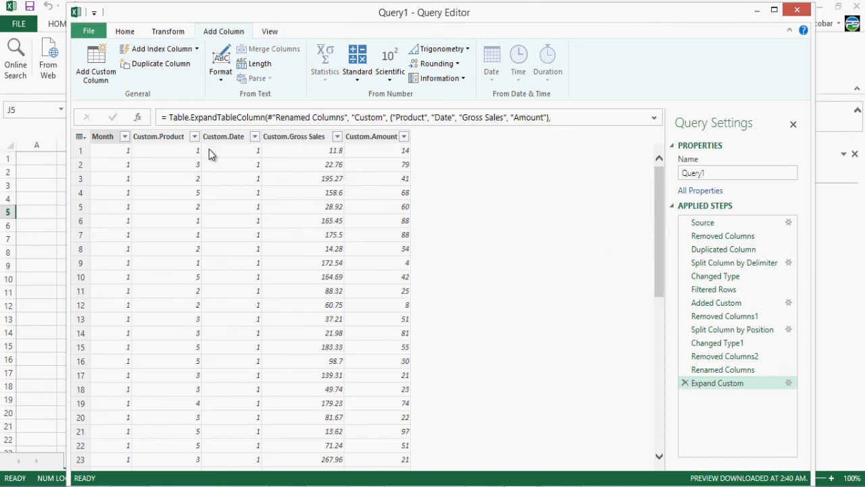
Step: Load the complete list of values in the Month filter and apply it with every month kept selected
click(125, 138)
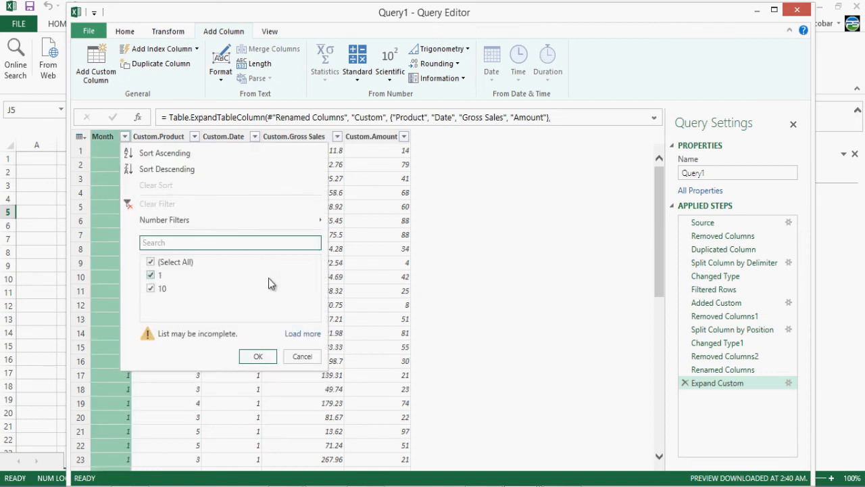
click(303, 336)
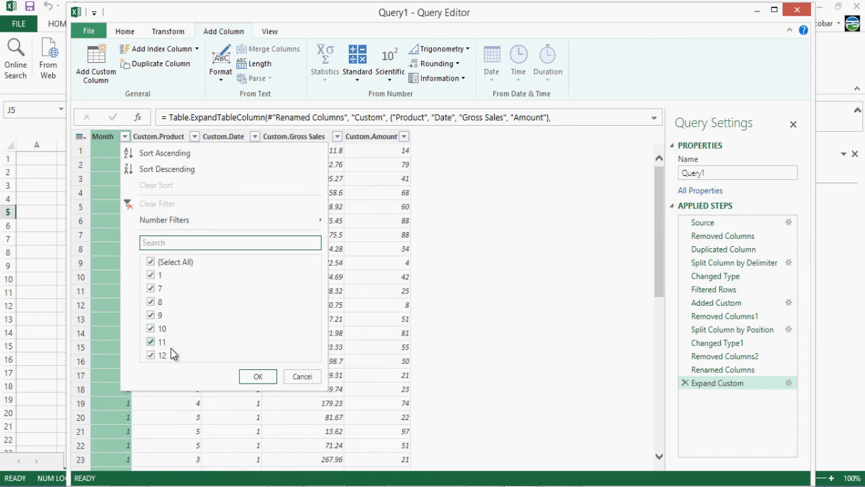
click(253, 377)
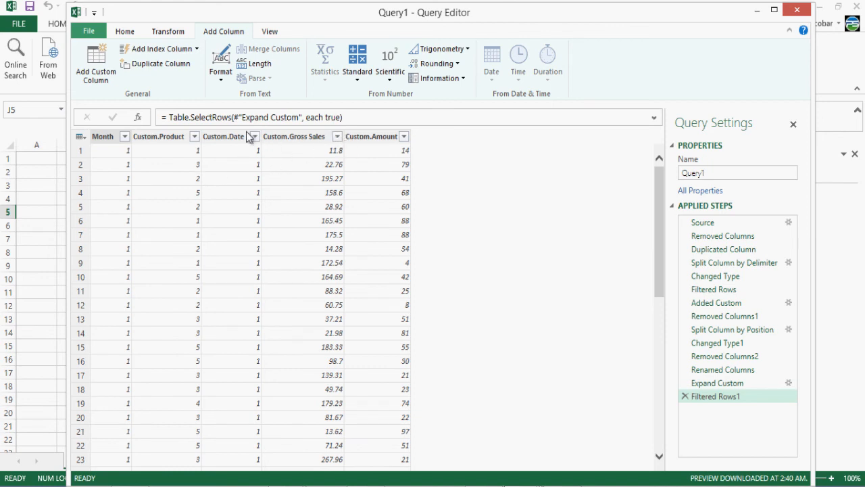
Step: Rename the Custom.Product column to Product and Custom.Date to Day
double_click(183, 139)
text(Product)
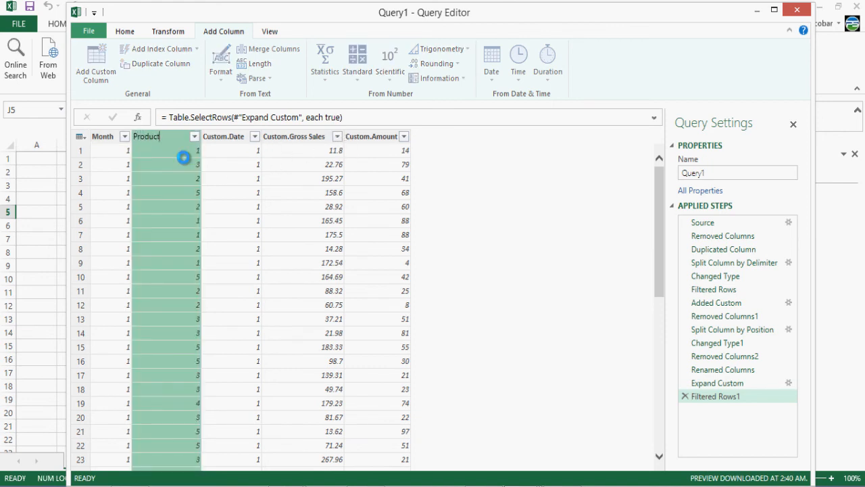
key(Return)
double_click(209, 139)
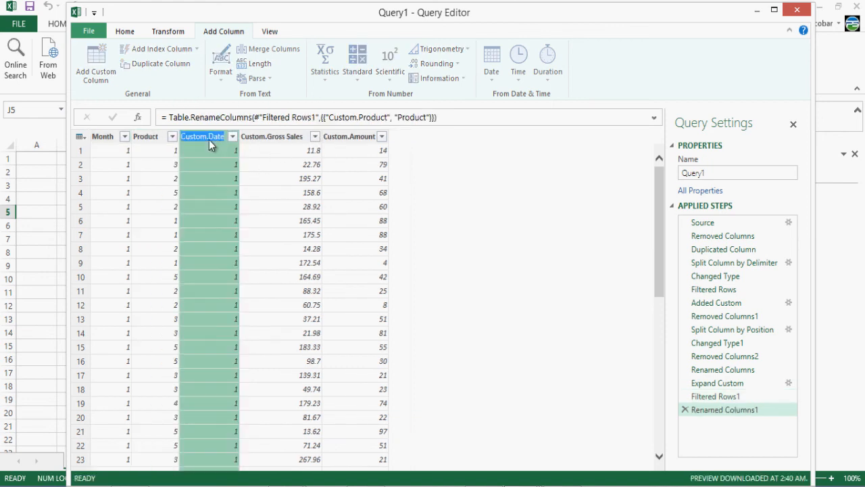
text(Day)
key(Return)
Step: Strip the "Custom." prefix from the last two column names, leaving Gross Sales and Amount
double_click(254, 142)
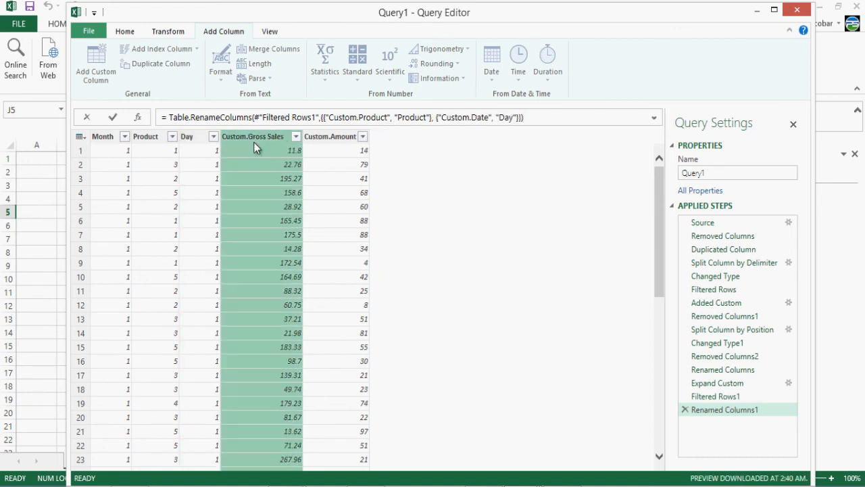
drag(250, 139, 118, 150)
key(BackSpace)
key(Return)
double_click(315, 144)
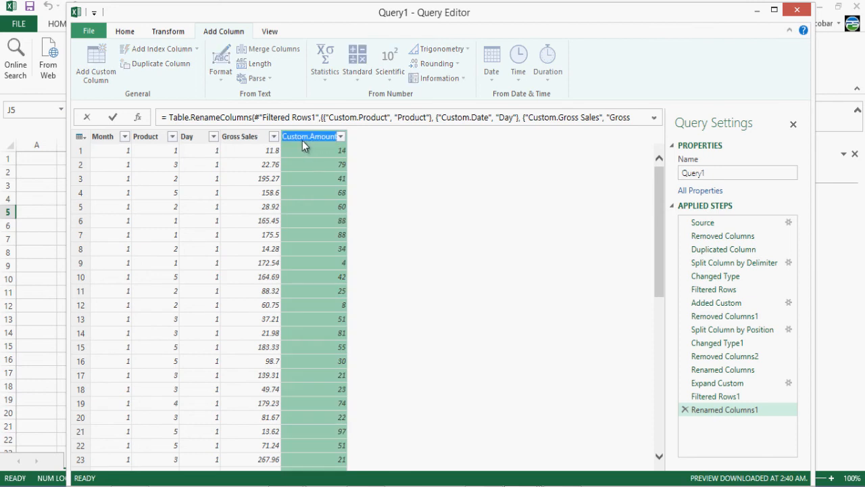
click(303, 139)
drag(303, 139, 250, 124)
key(BackSpace)
key(Return)
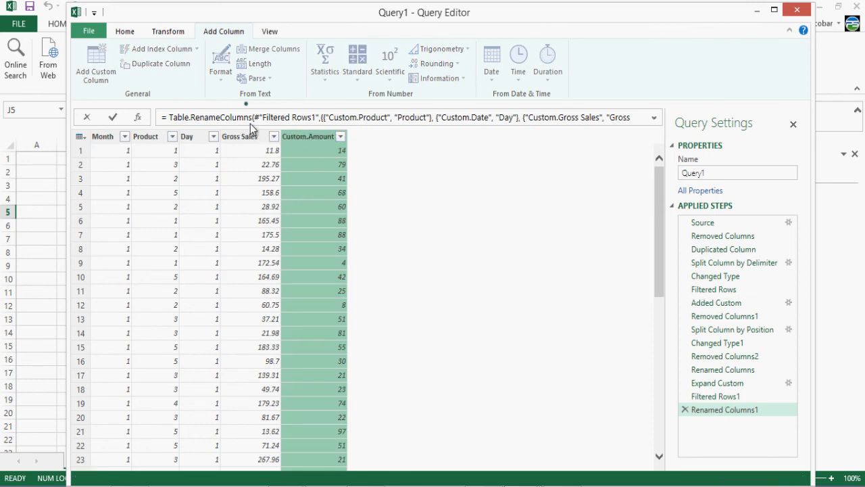
Step: Look through the combined rows in the query preview
click(315, 207)
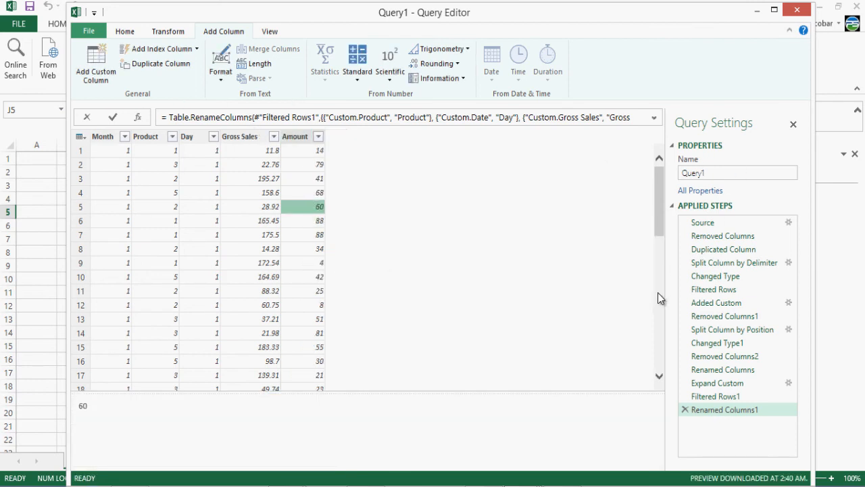
drag(658, 297, 665, 177)
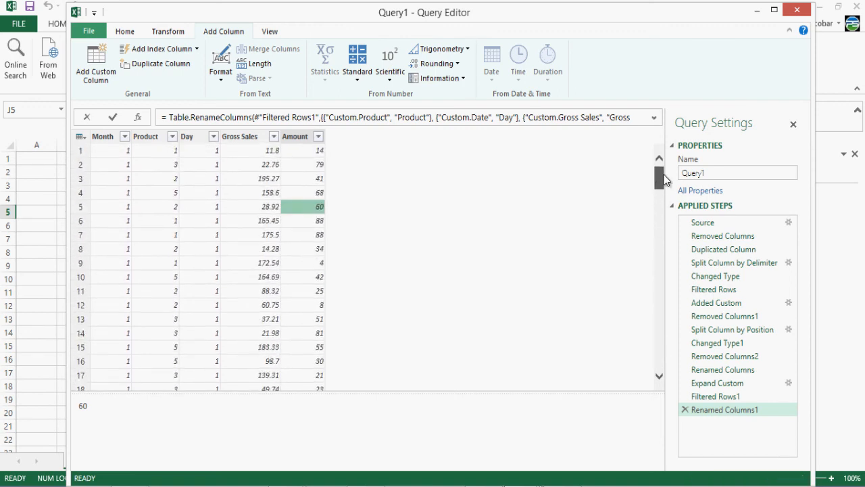
click(155, 206)
click(127, 151)
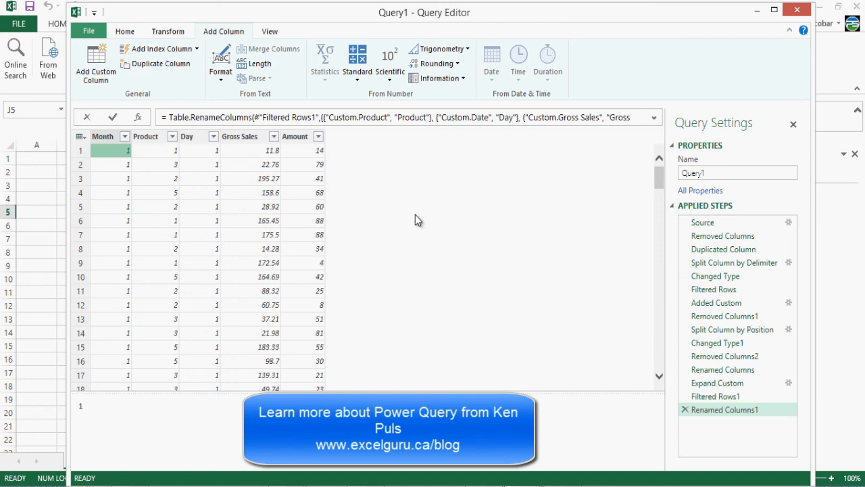
Step: Review the full M code of Query1 in the Advanced Editor, from let to the final step, without changing it
click(270, 32)
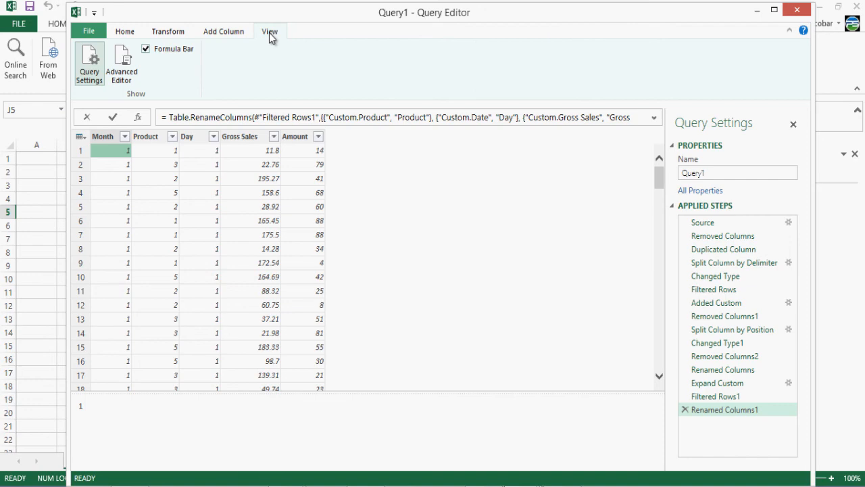
click(125, 78)
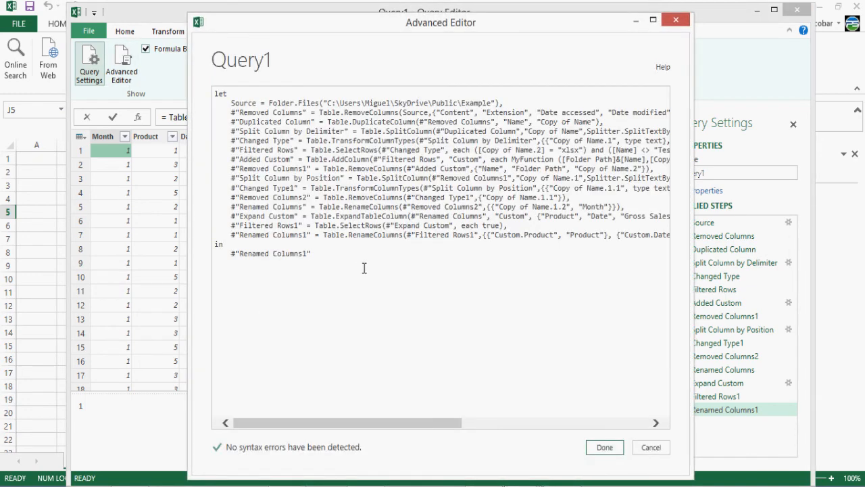
drag(365, 268, 200, 94)
click(248, 112)
drag(317, 252, 244, 94)
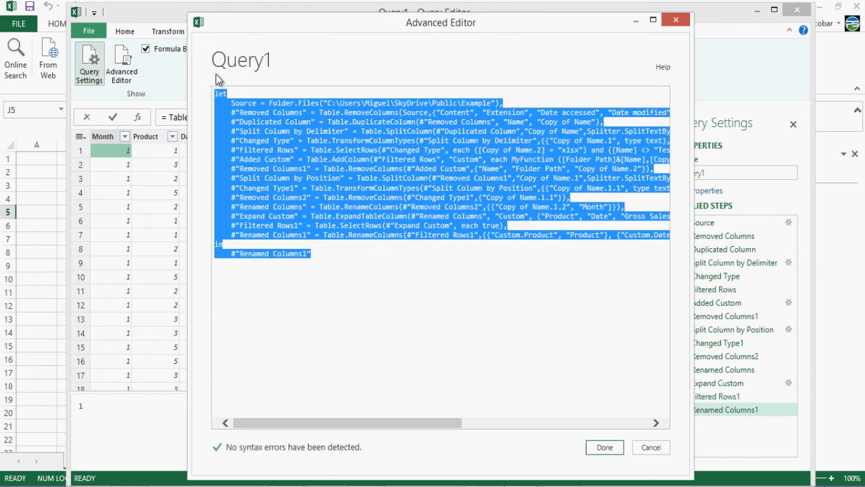
click(265, 112)
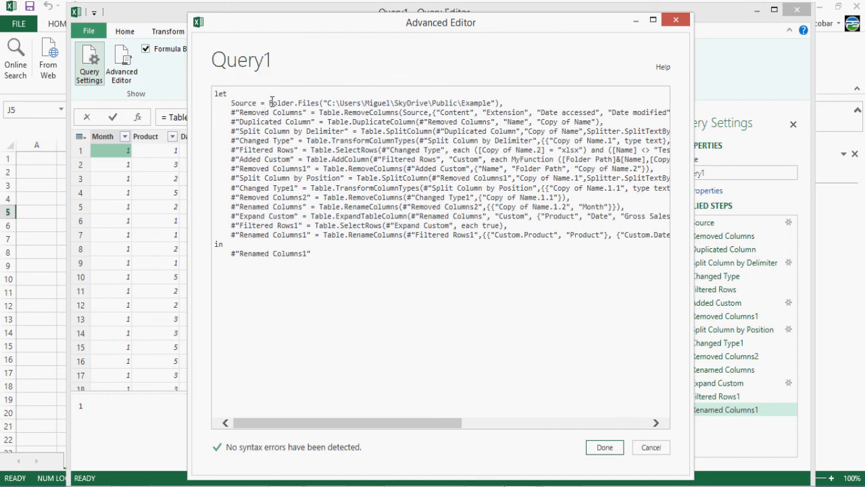
drag(215, 90, 336, 259)
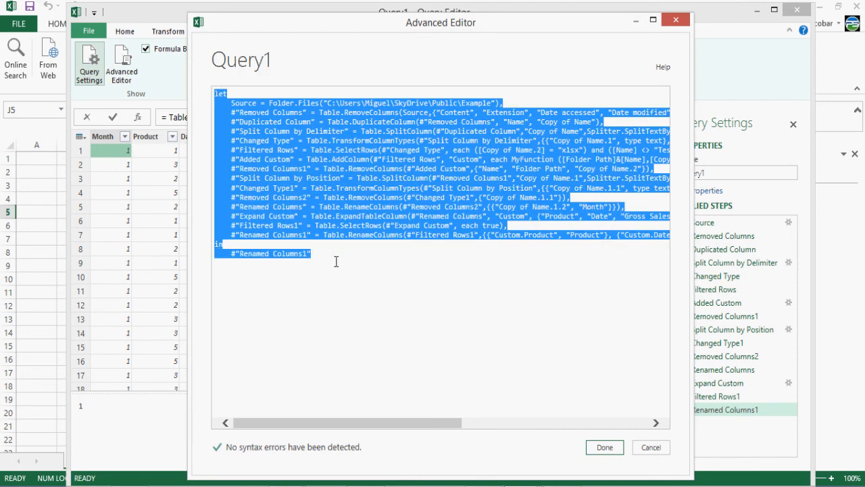
click(336, 259)
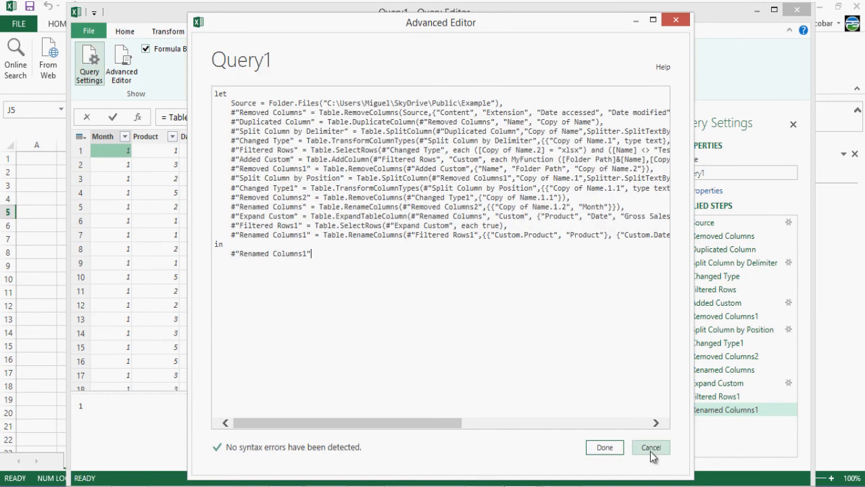
click(604, 447)
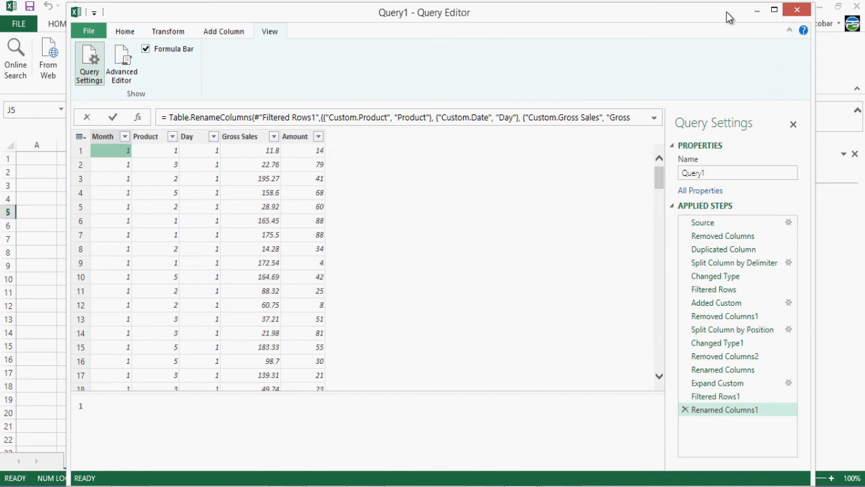
Step: Close the Query Editor and load the Query1 results into the workbook with the default load option
drag(729, 15, 565, 59)
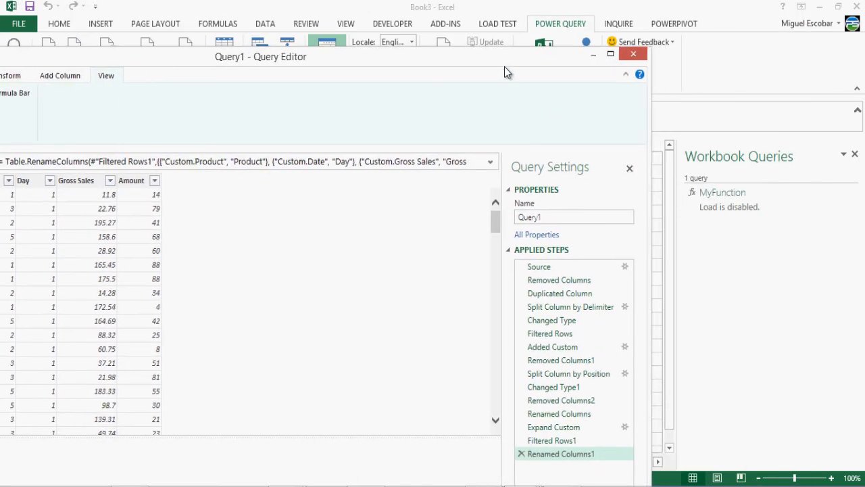
click(566, 219)
double_click(537, 48)
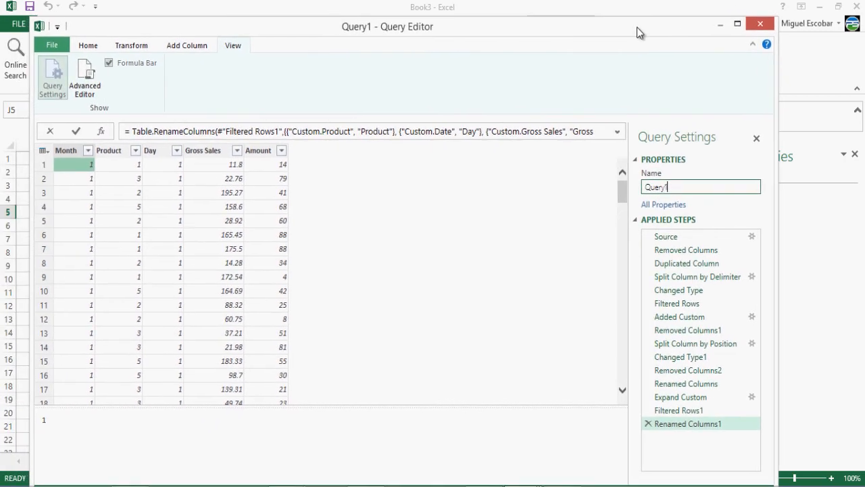
click(98, 46)
click(52, 90)
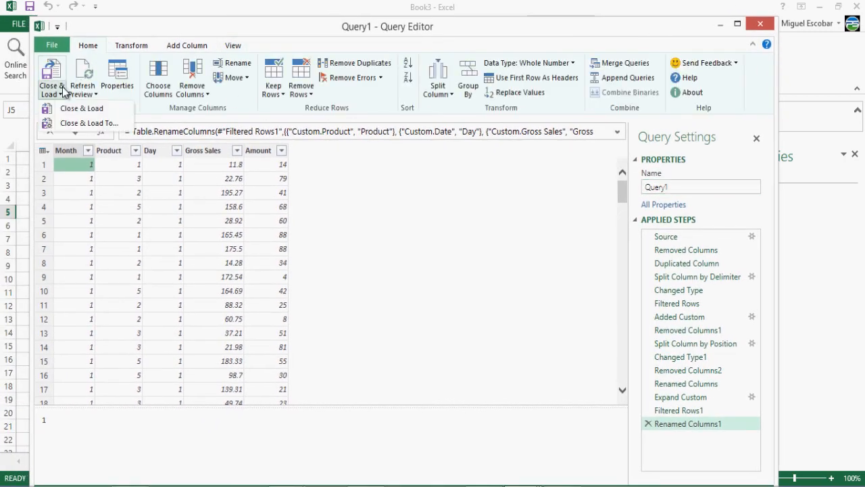
click(79, 109)
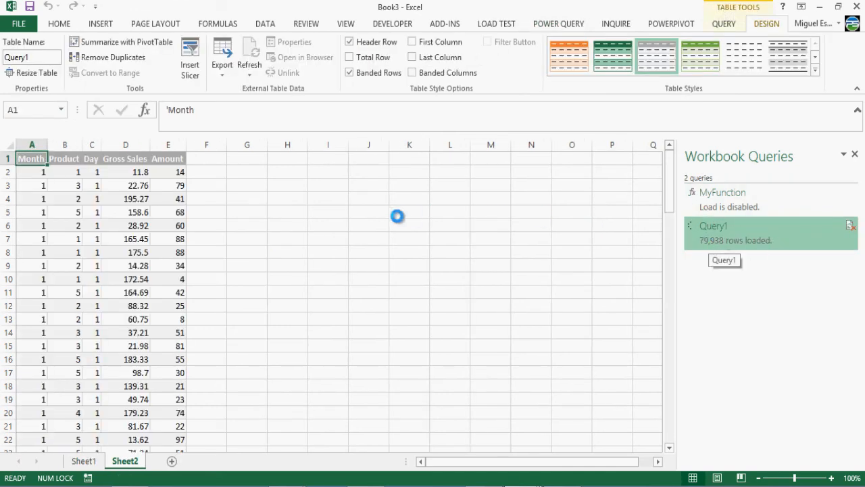
Step: Check the loaded table on Sheet2 down to its last row and return to cell A1
click(116, 236)
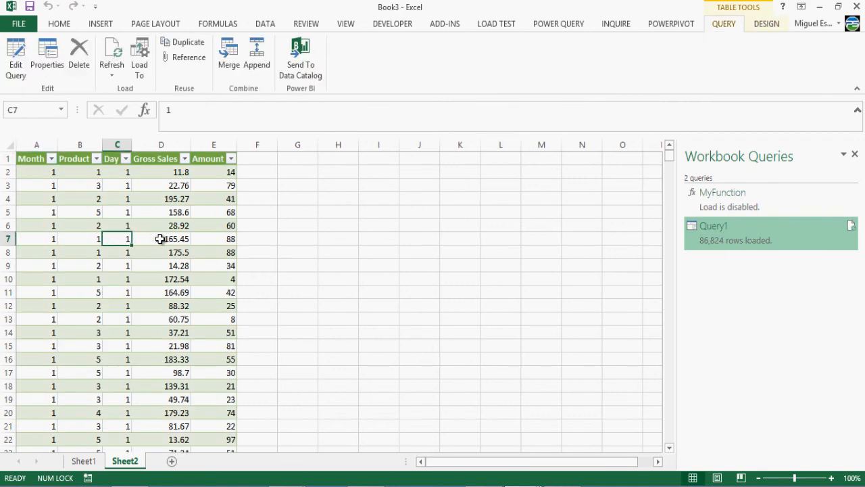
key(ctrl+Down)
key(Left)
key(Left)
key(ctrl+Right)
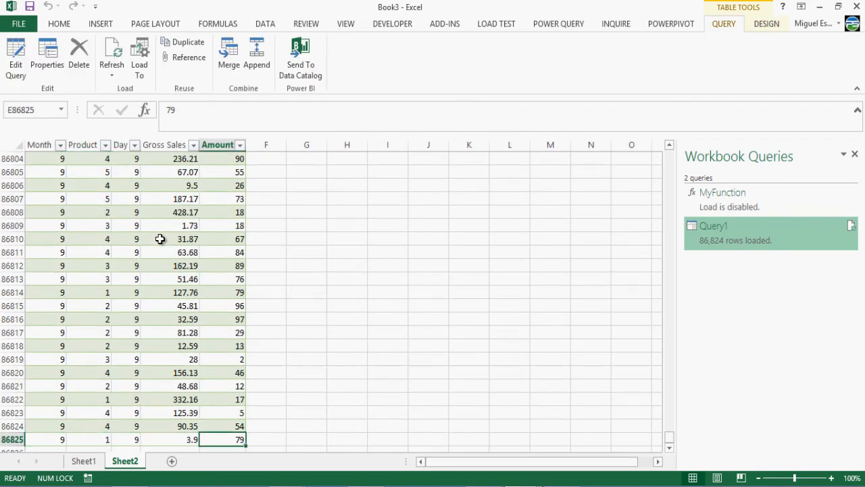
key(ctrl+Up)
key(ctrl+Left)
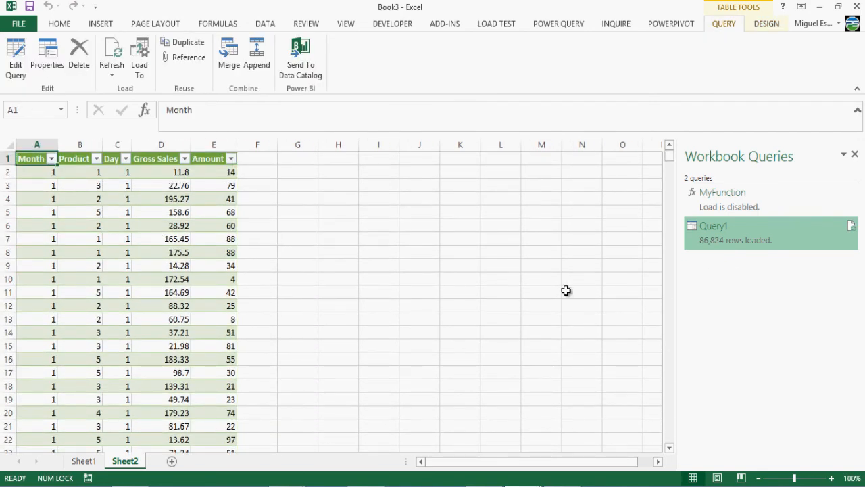